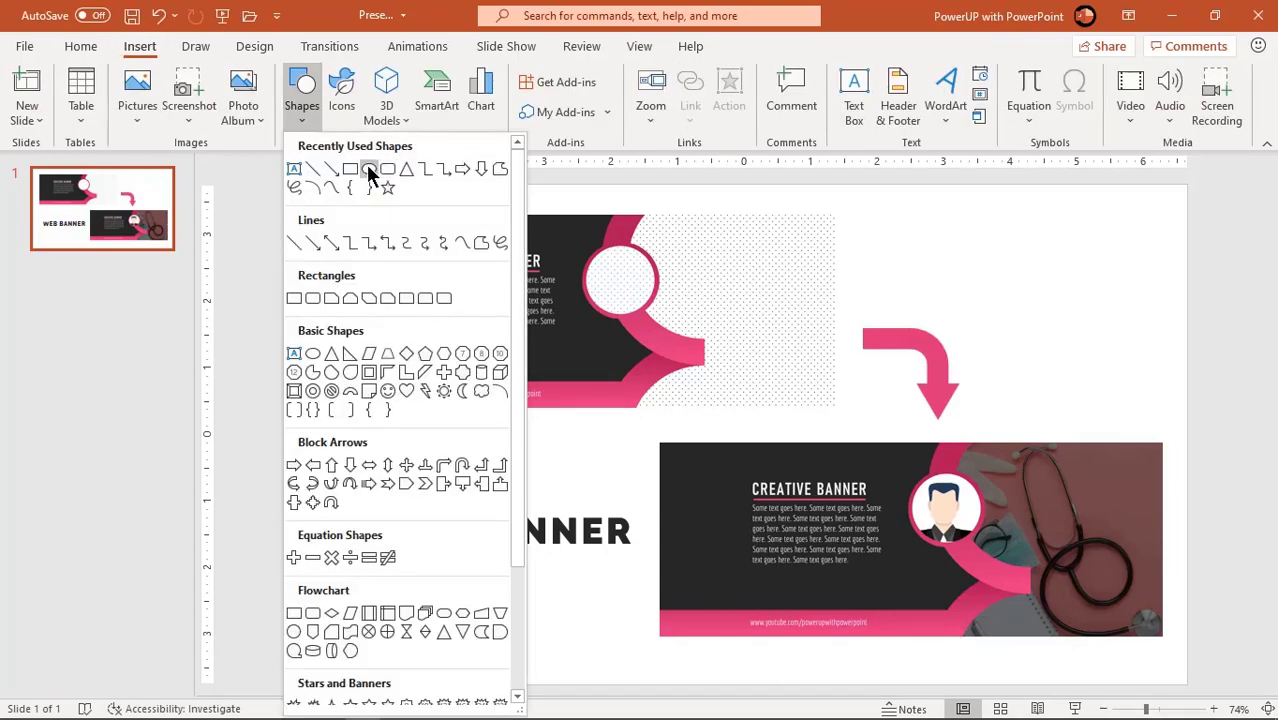
Draw two overlapping ovals and subtract the top one to leave a curved band
click(366, 164)
drag(300, 336, 1139, 612)
mouse_move(759, 448)
mouse_down()
mouse_move(769, 457)
mouse_move(740, 400)
mouse_up()
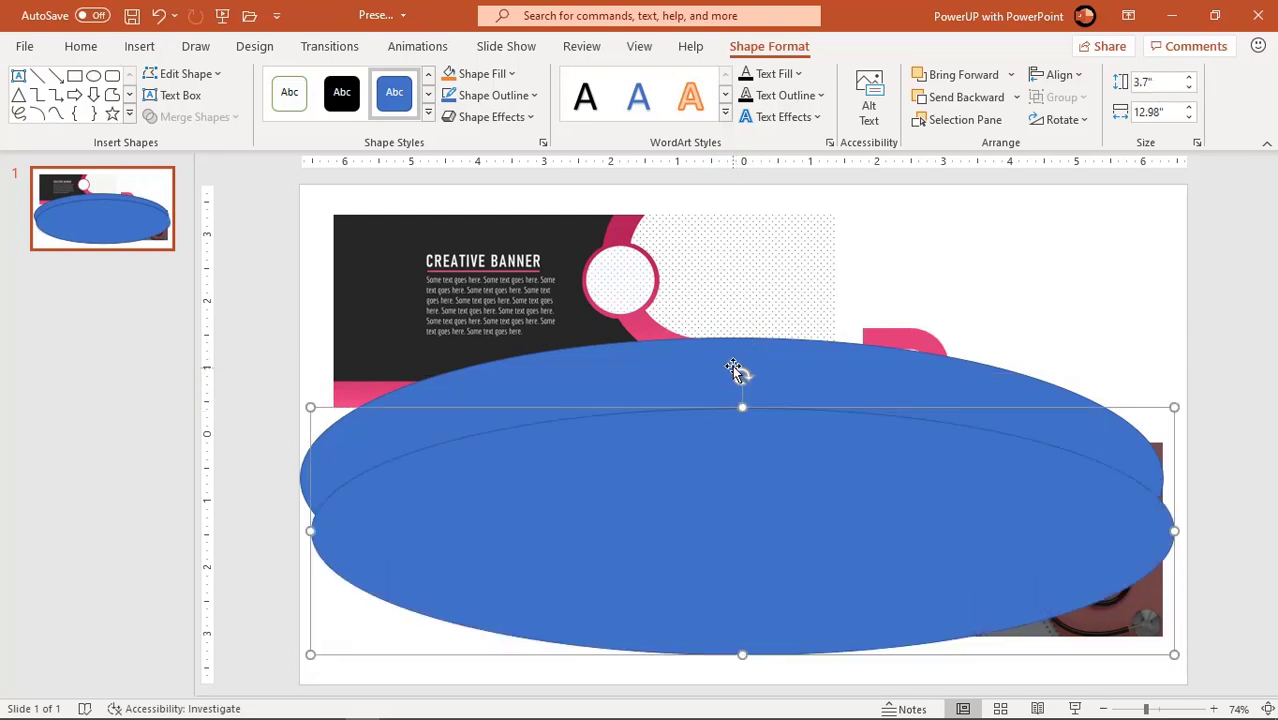
shift+click(736, 371)
click(195, 116)
click(195, 248)
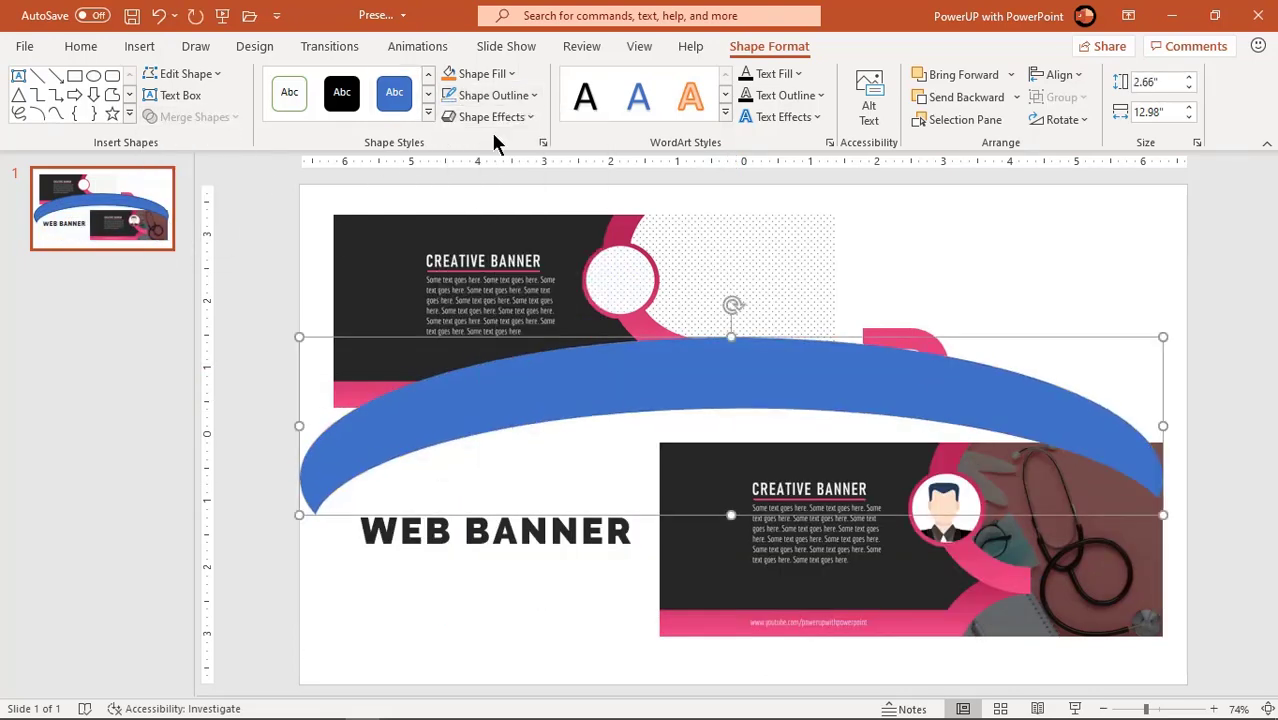
Fill the curved band black and give it soft edges of about 26 pt
click(511, 73)
click(468, 116)
right_click(583, 376)
click(661, 671)
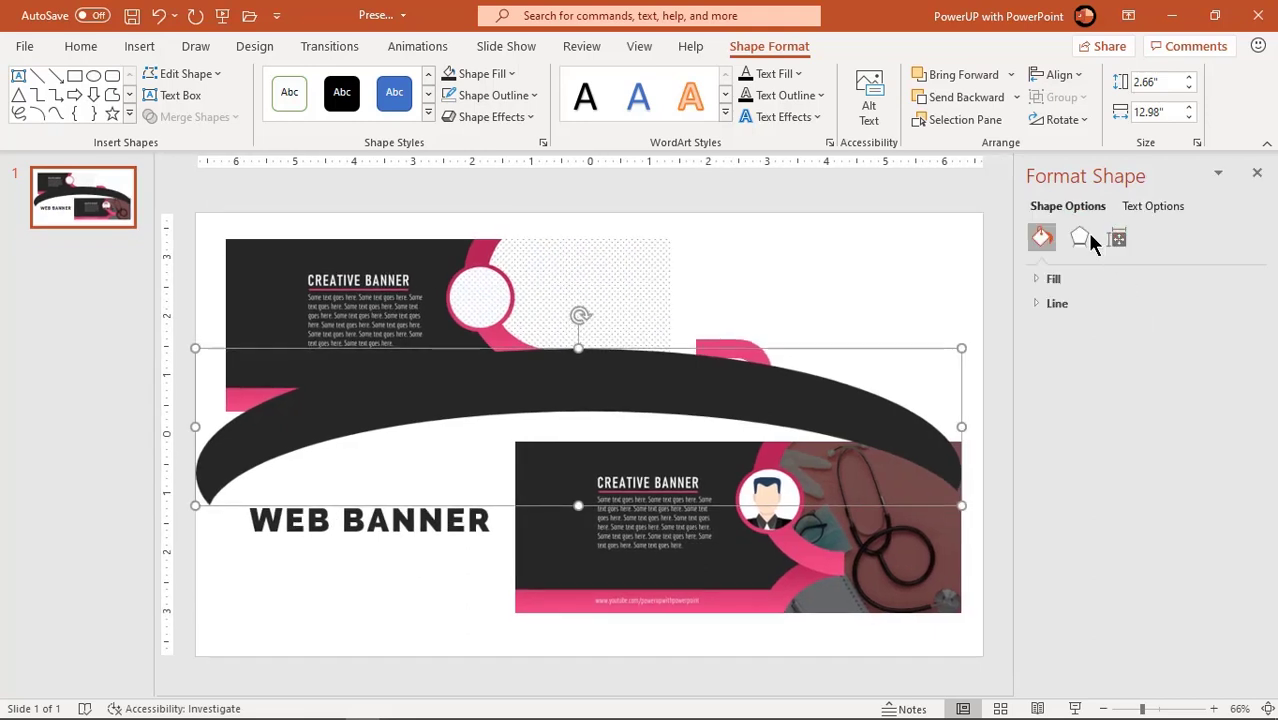
click(1079, 237)
click(1074, 352)
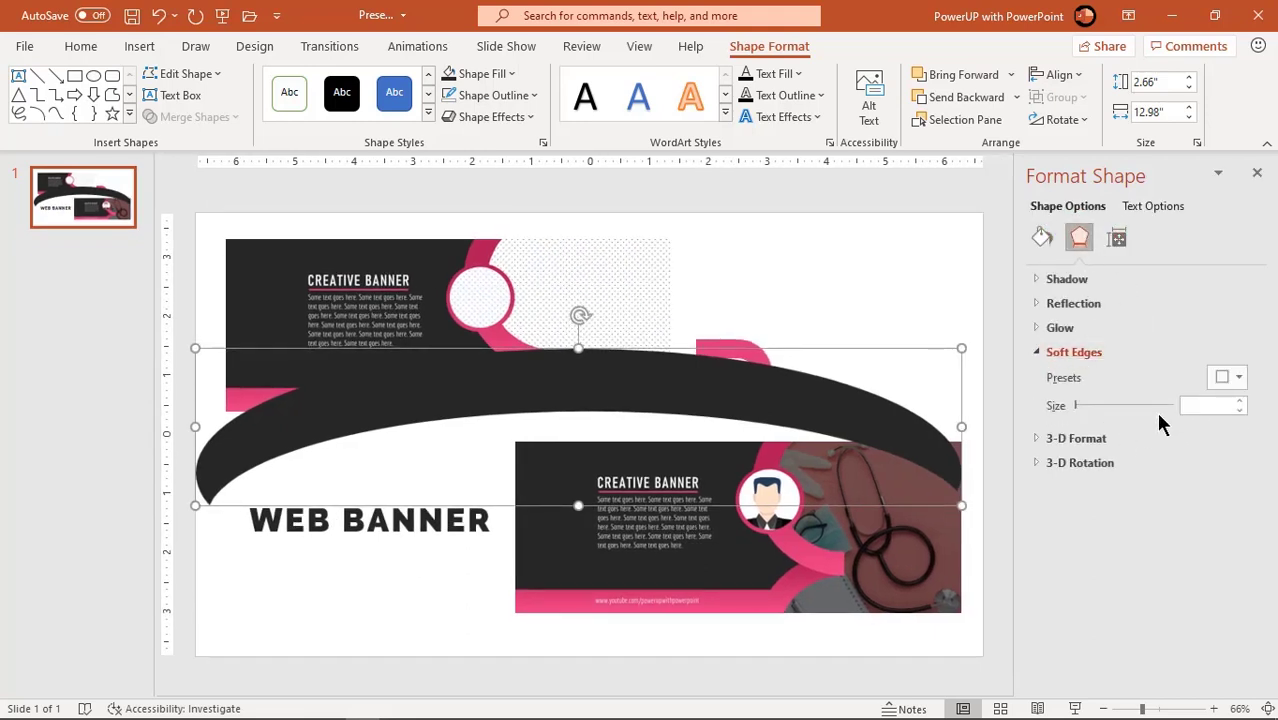
drag(1078, 405, 1108, 410)
Resize the band to about 9.83 x 2 in, send it to back under the top banner, soft edges 24 pt
drag(833, 408, 680, 397)
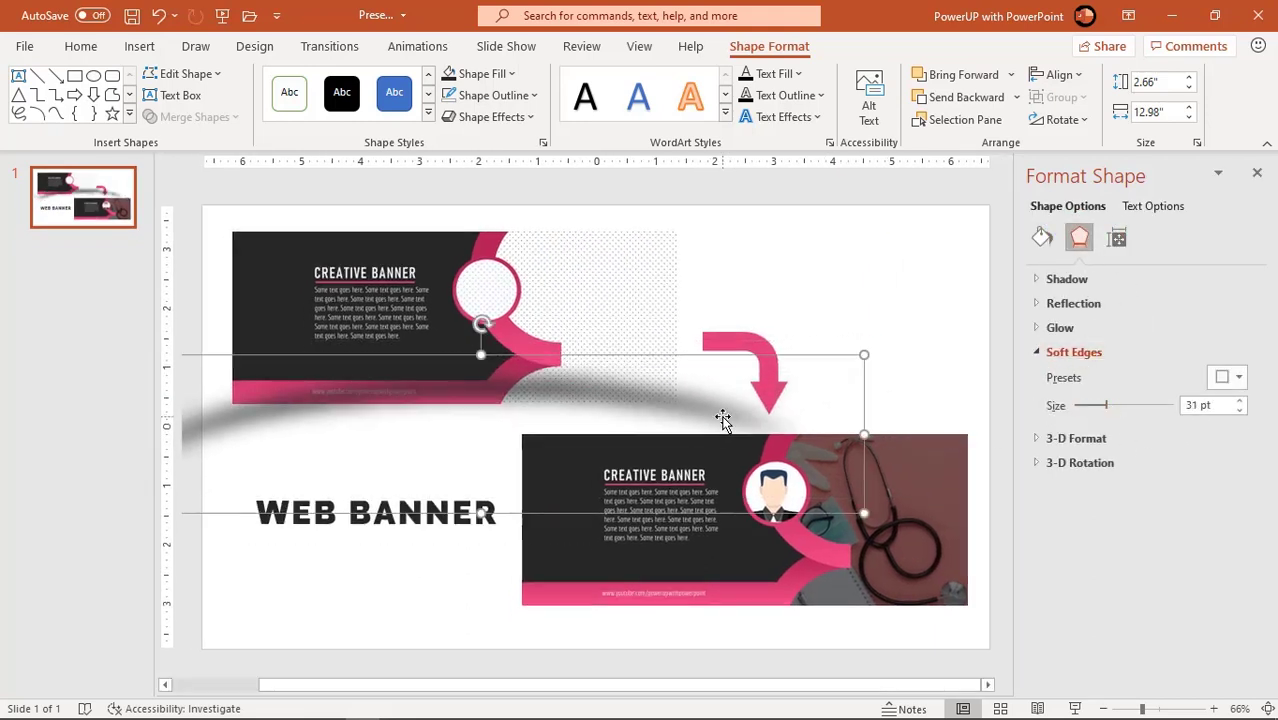
drag(556, 417, 693, 374)
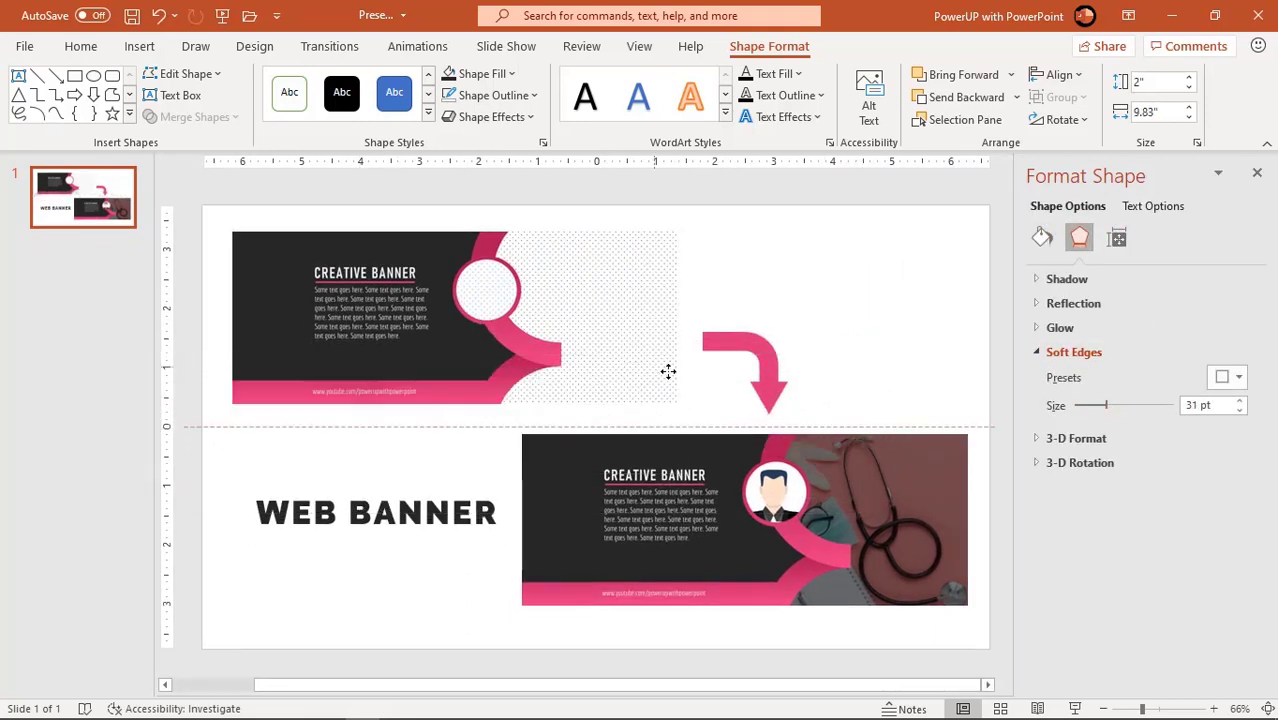
drag(1105, 405, 1090, 406)
right_click(672, 408)
click(736, 502)
drag(679, 408, 673, 390)
drag(1091, 405, 1099, 405)
Duplicate the shadow behind the bottom banner, then close PowerPoint without saving
drag(678, 367, 691, 375)
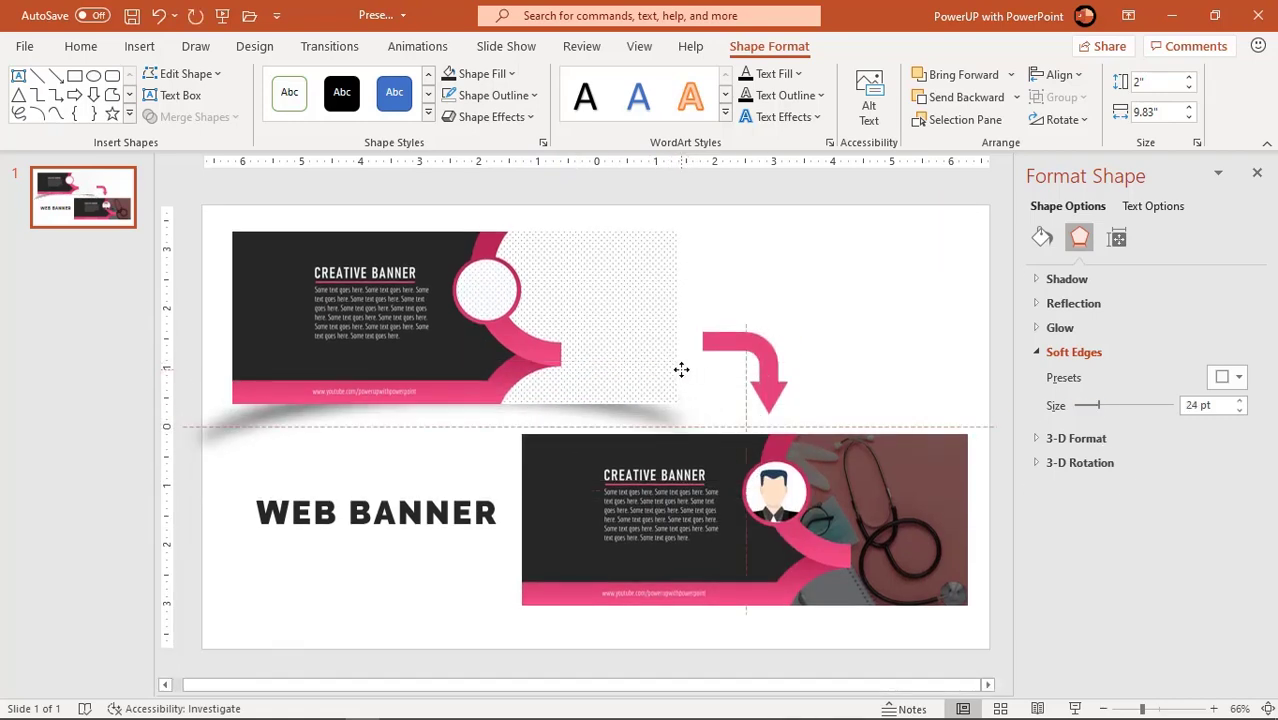
click(1257, 172)
key(ctrl+d)
mouse_move(746, 446)
mouse_down()
mouse_move(1092, 643)
mouse_move(1070, 604)
mouse_up()
right_click(1091, 640)
click(1080, 431)
click(1258, 15)
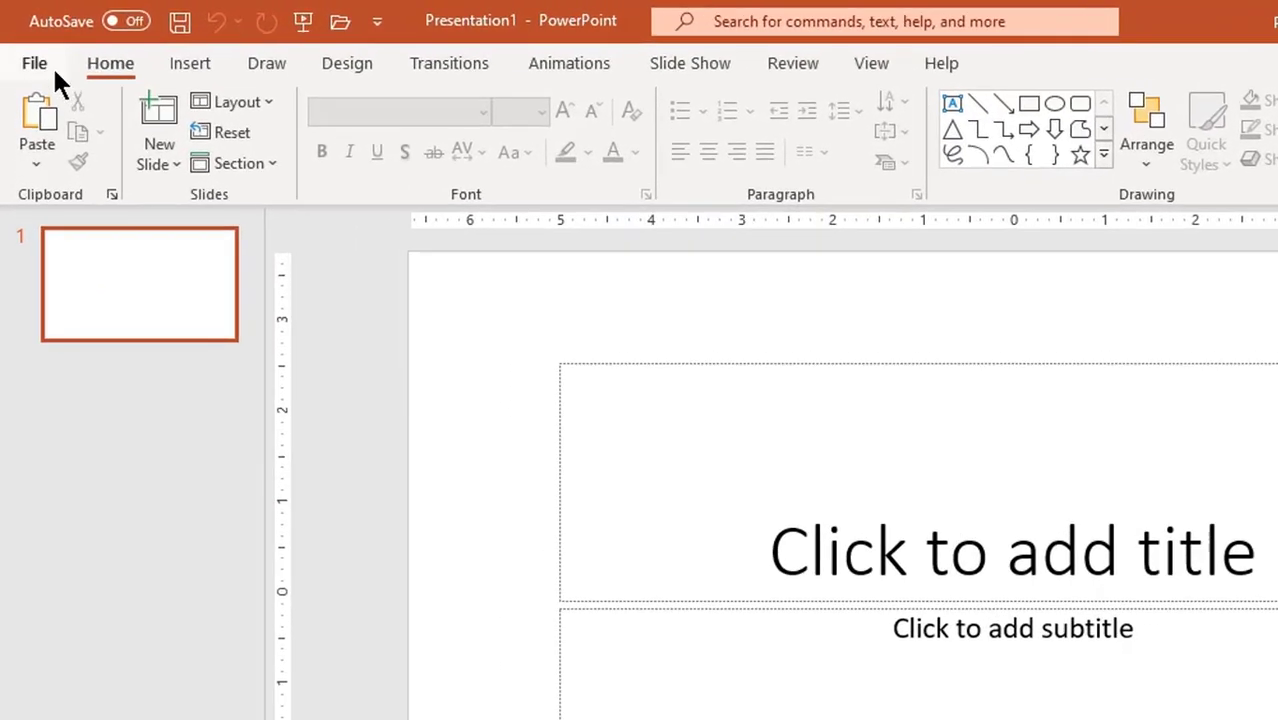
Reopen the unsaved Presentation1 through Open > Recover Unsaved Presentations
click(45, 68)
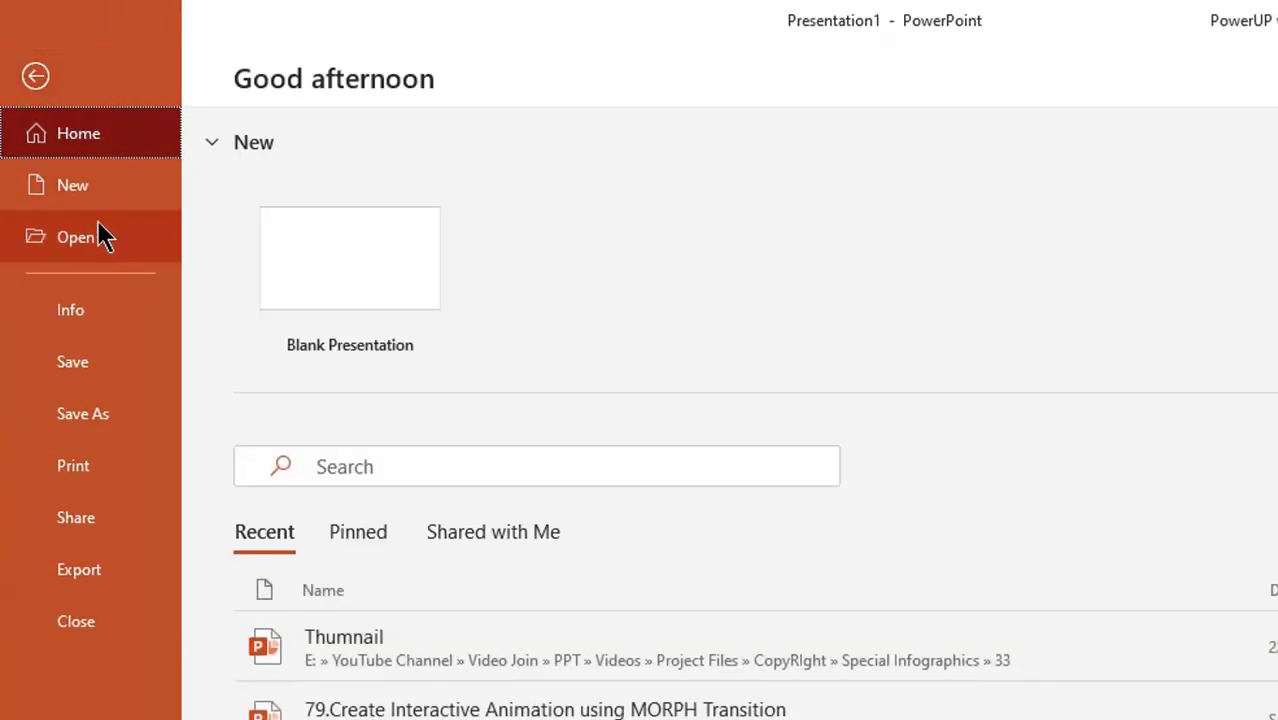
click(74, 240)
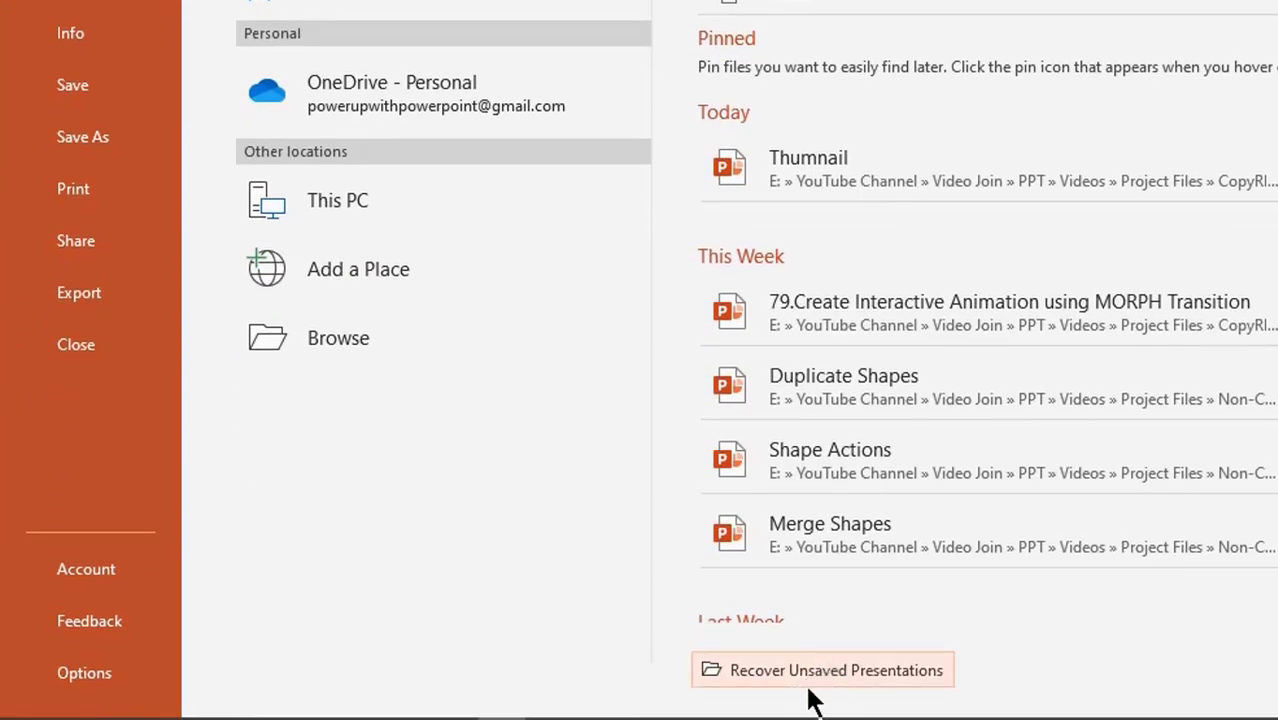
mouse_move(822, 671)
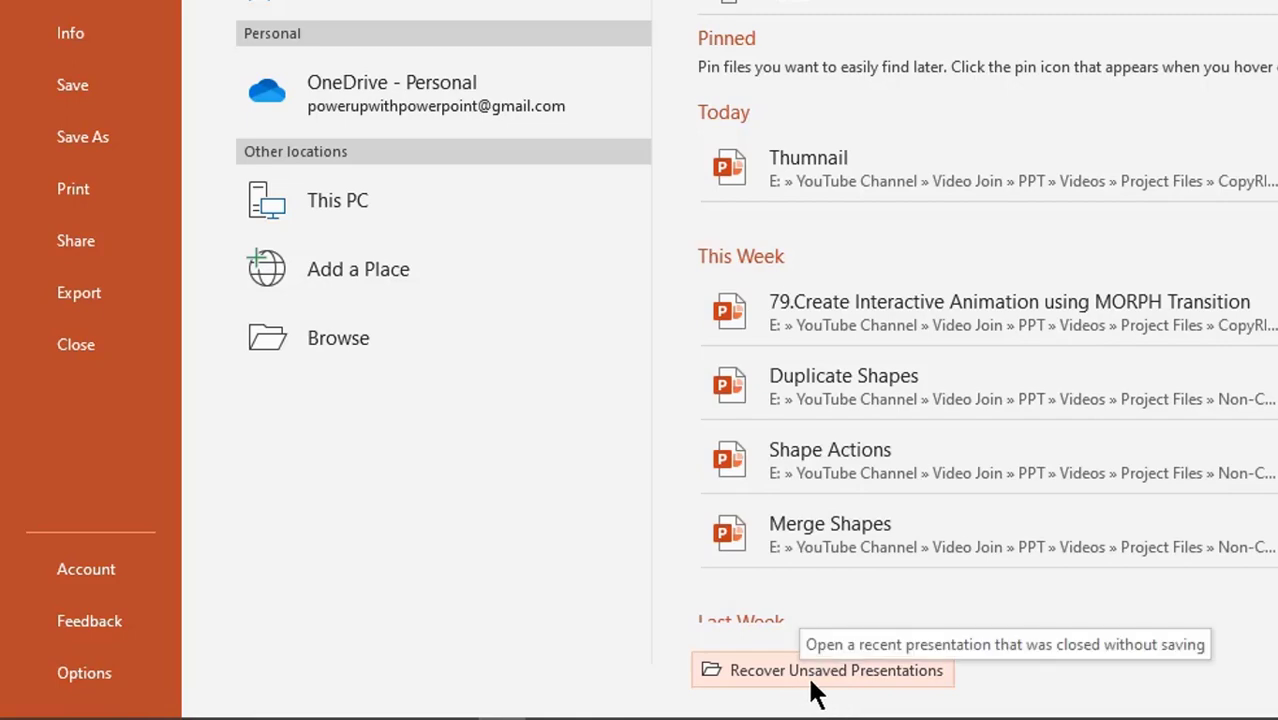
click(812, 688)
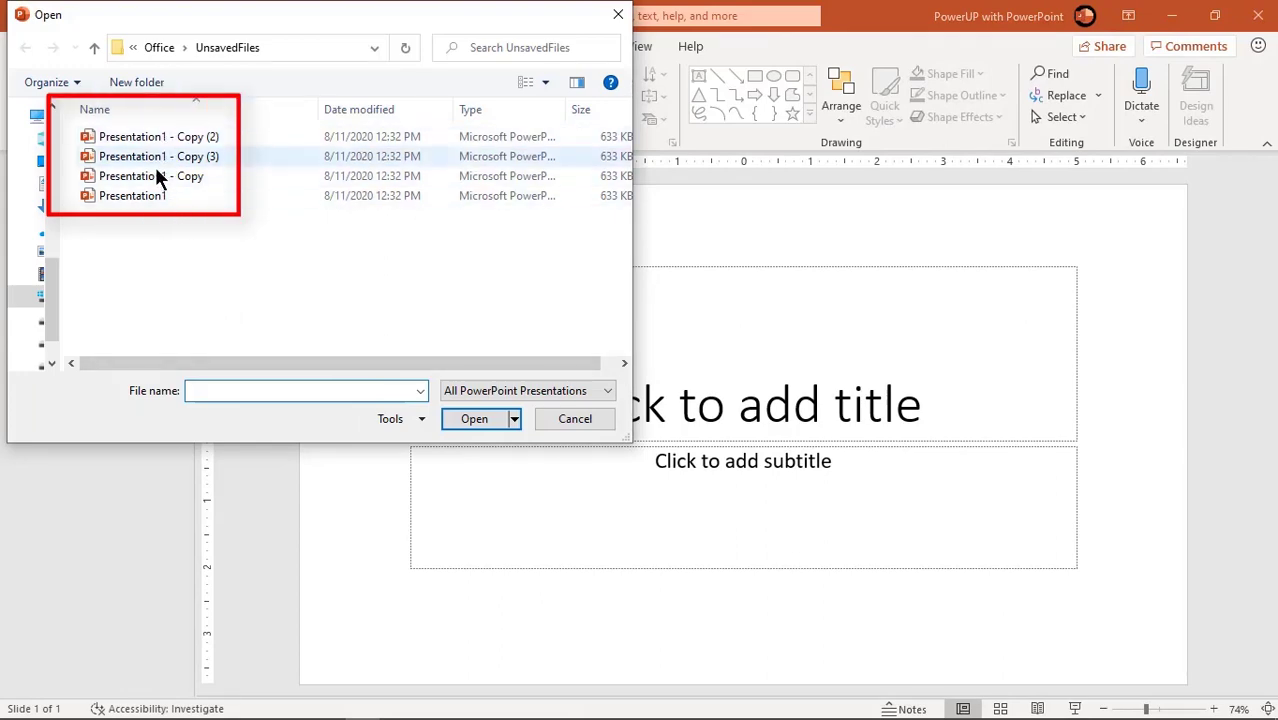
double_click(127, 197)
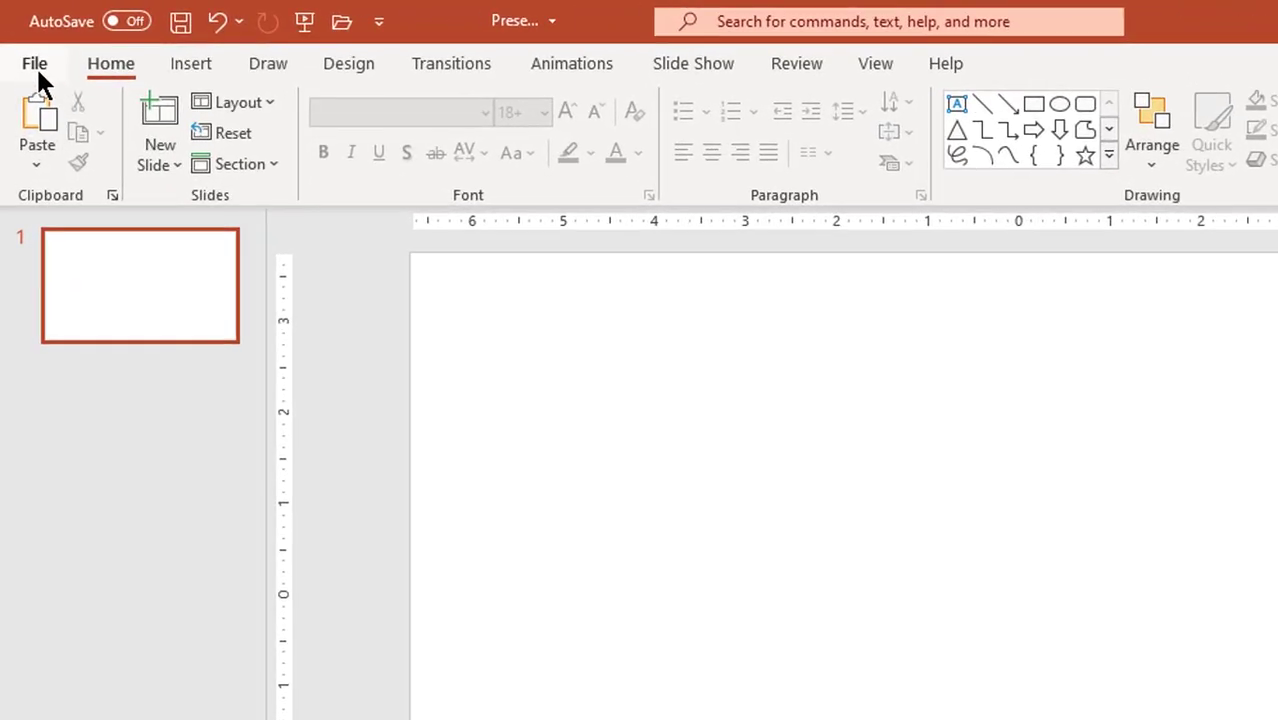
In Options > Save, keep the last AutoRecovered version and leave AutoRecover saving on
click(24, 46)
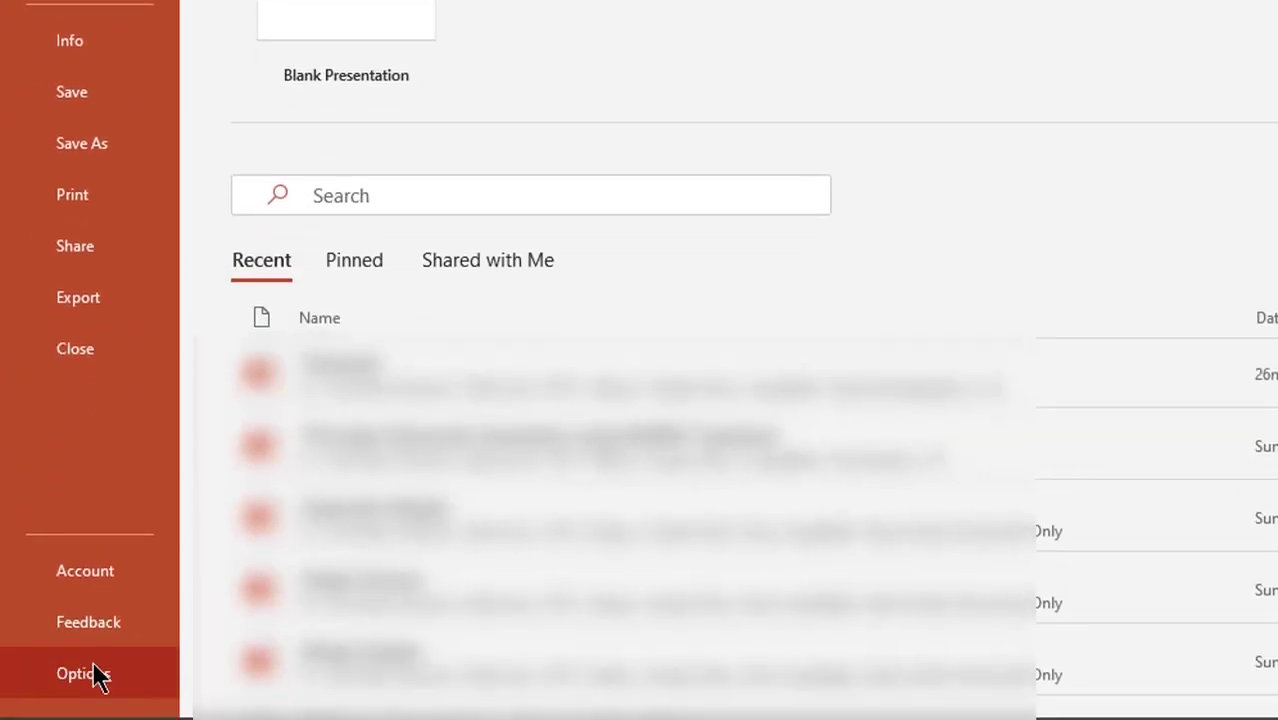
click(95, 680)
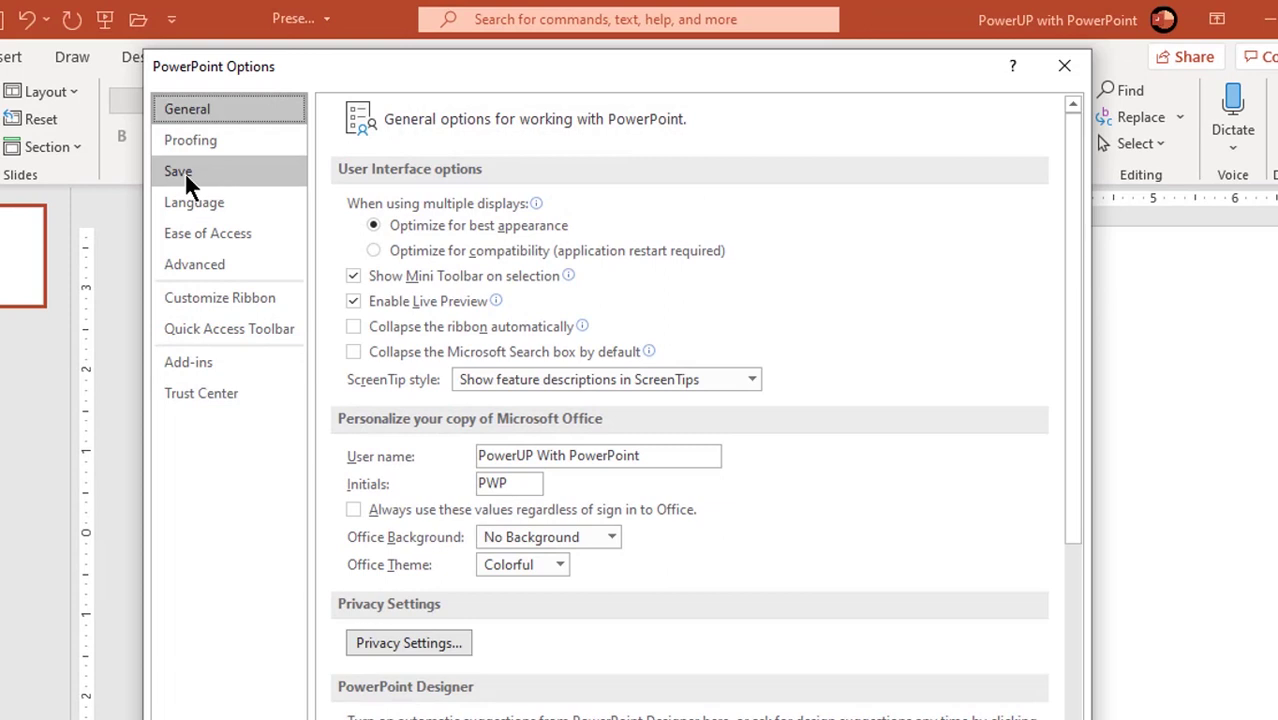
click(182, 174)
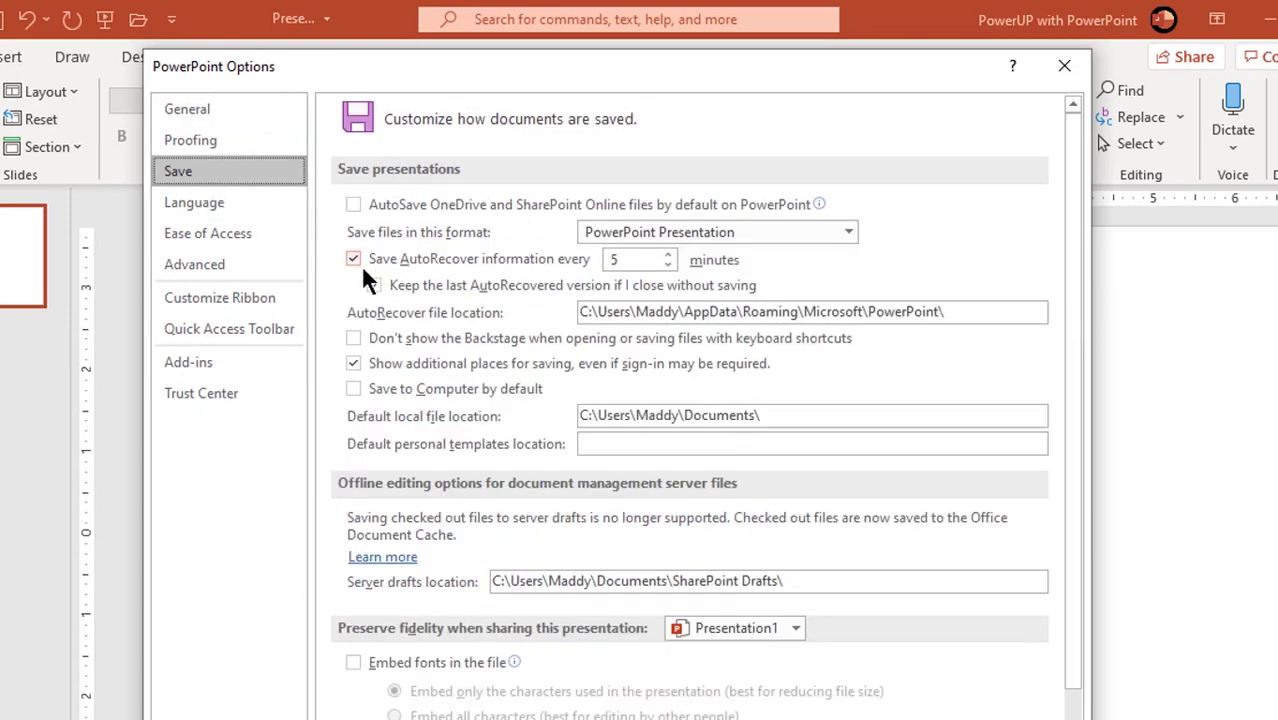
click(373, 285)
click(354, 260)
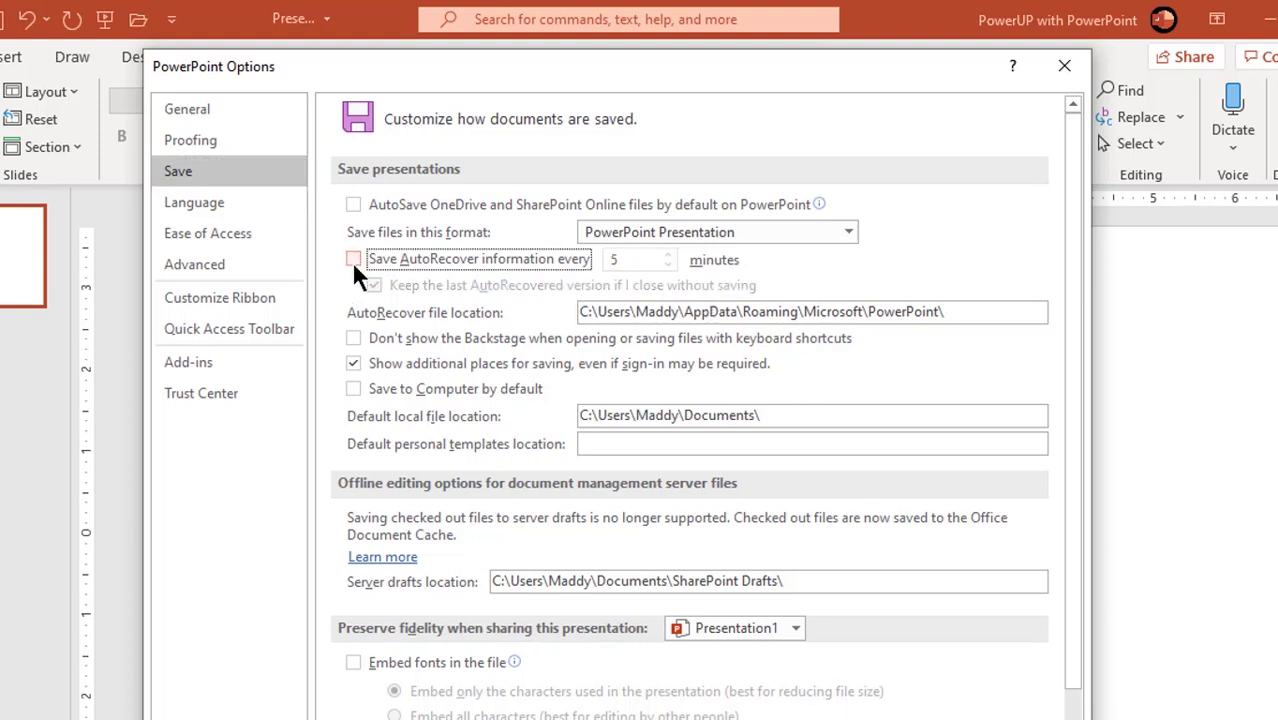
click(354, 260)
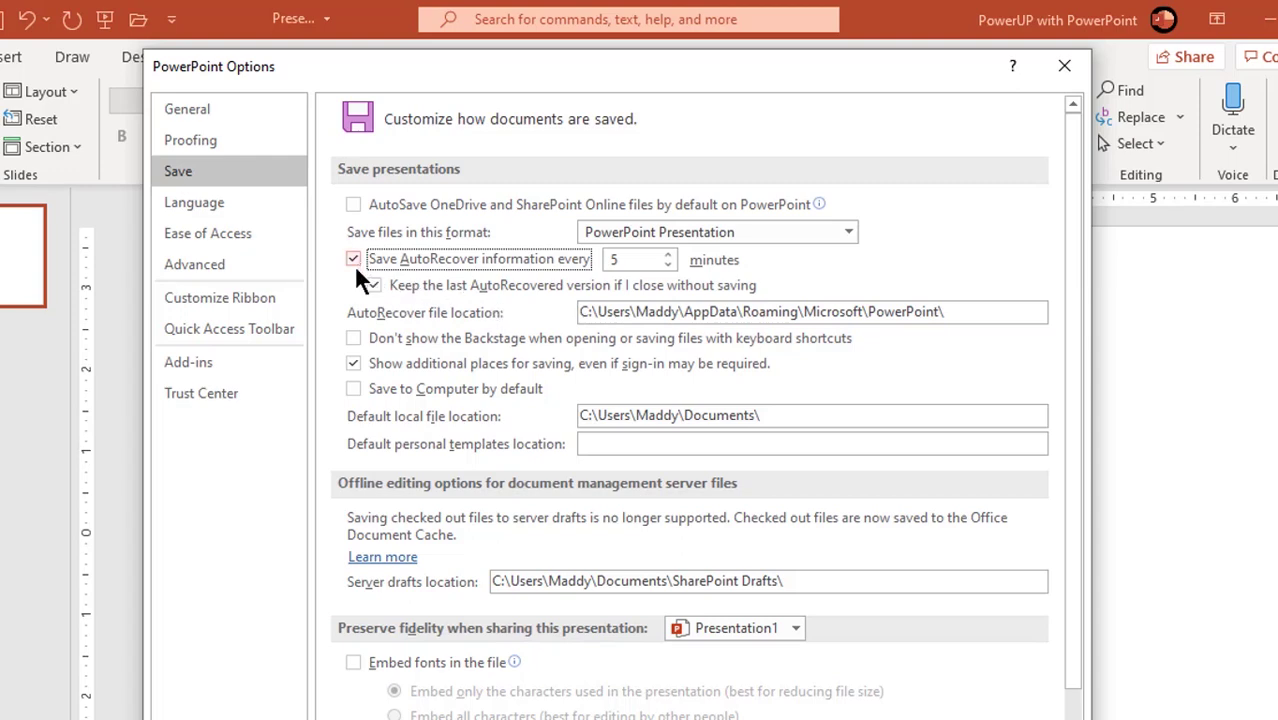
Copy the AutoRecover file location path from the Save options
drag(984, 312, 577, 312)
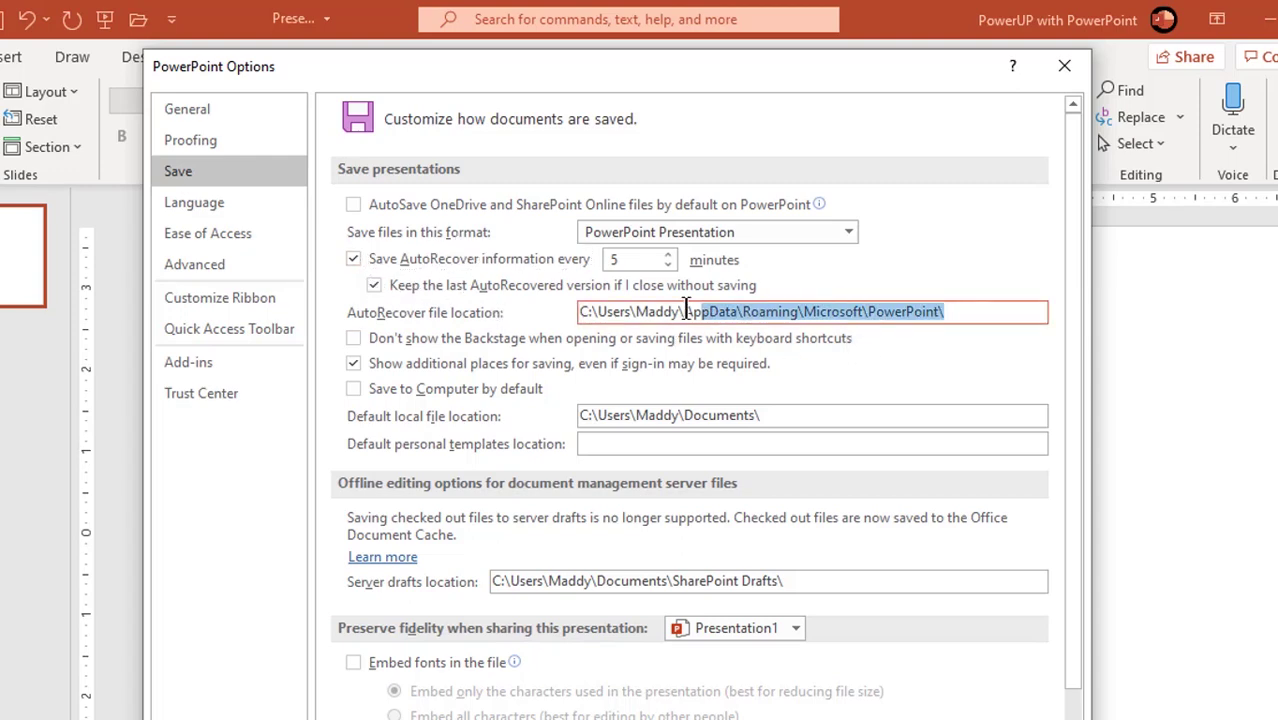
right_click(703, 313)
click(742, 346)
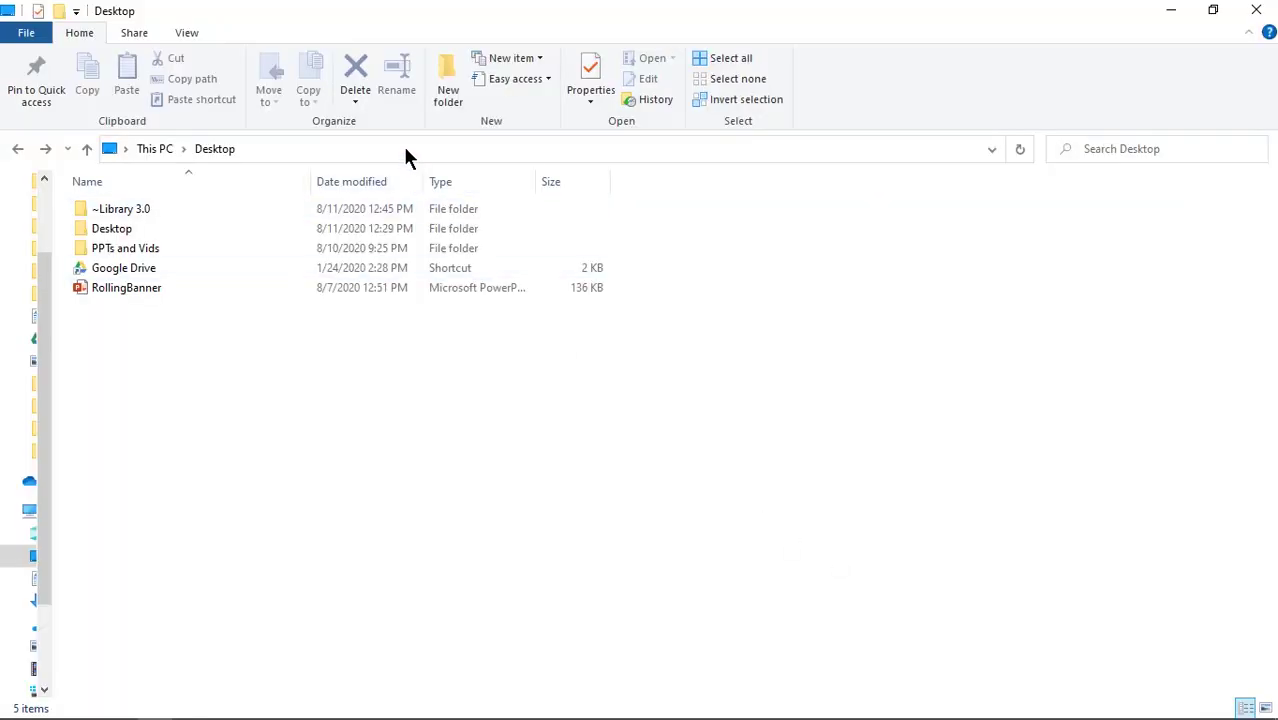
click(404, 148)
Paste the AutoRecover path into Explorer and open the autosaved CANDLE presentation
key(ctrl+v)
key(Return)
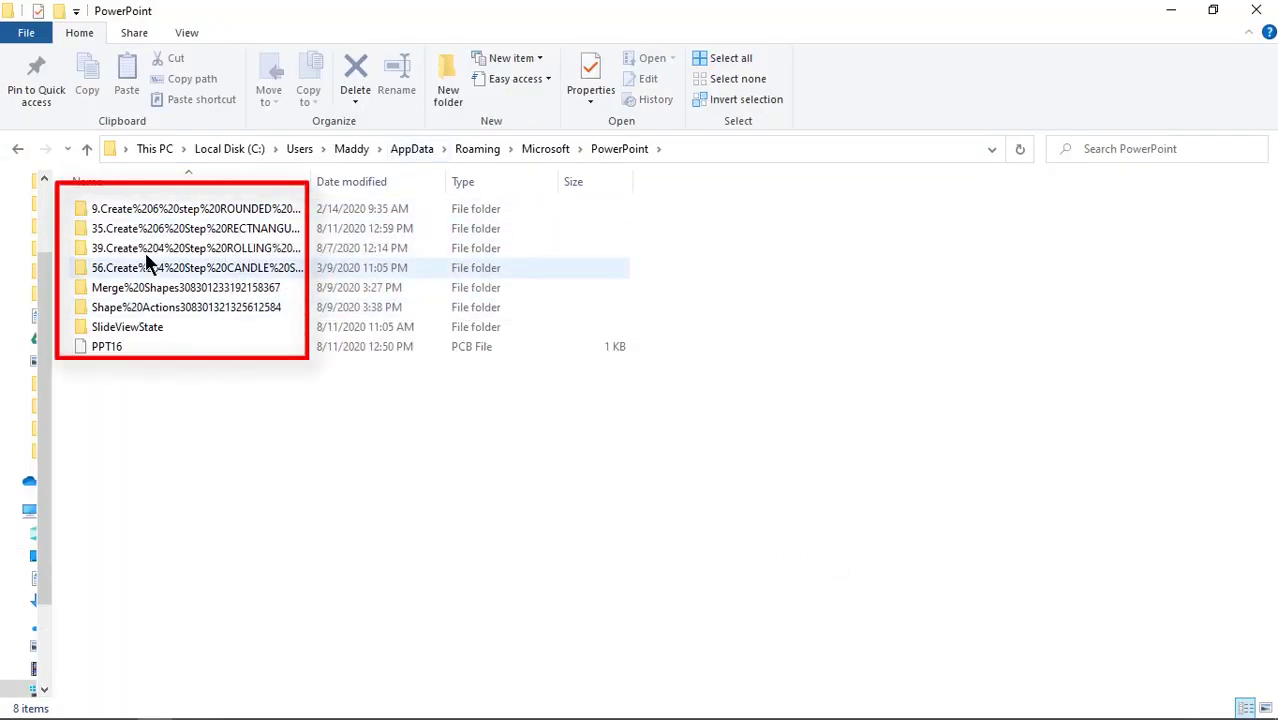
double_click(140, 268)
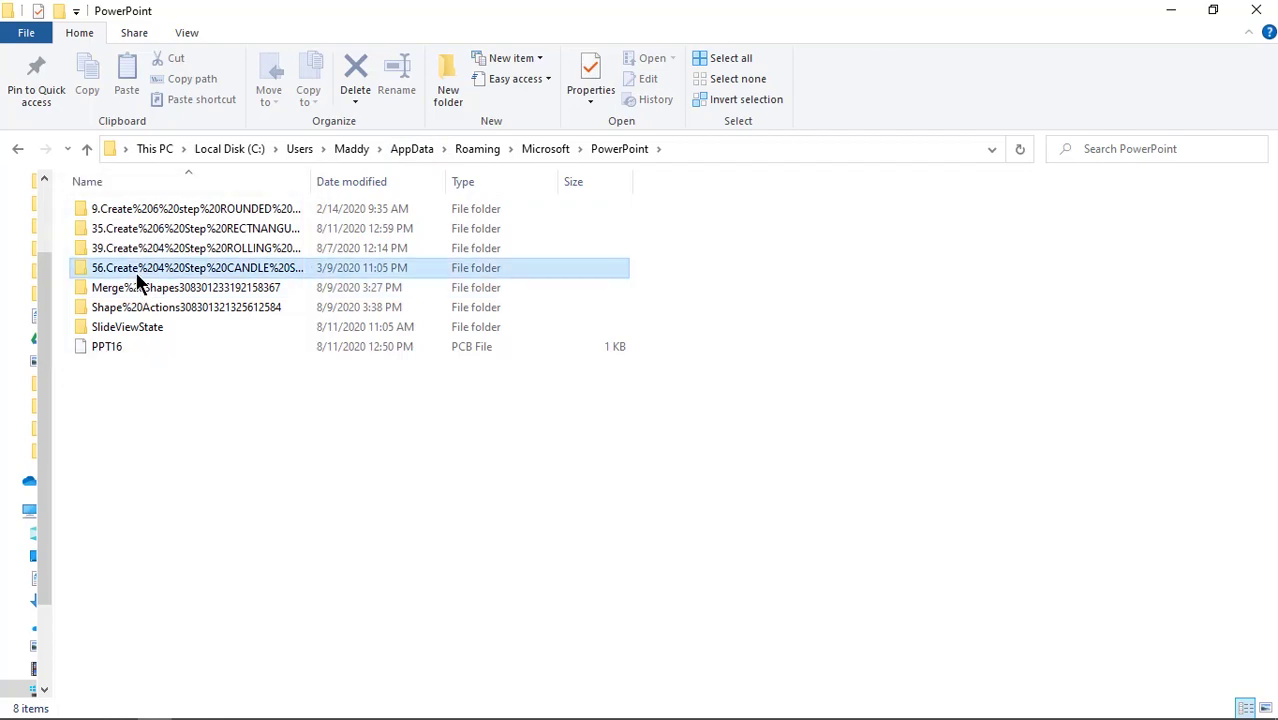
double_click(136, 209)
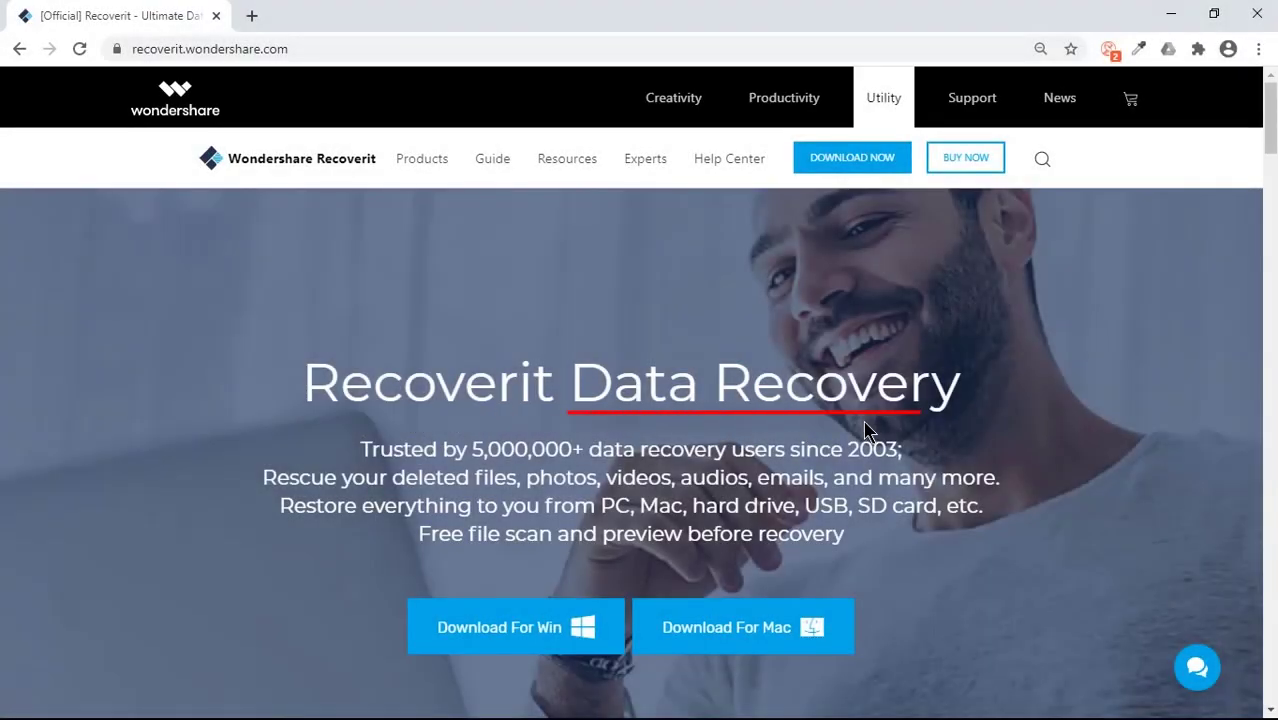
Browse the Recoverit website's Select, Scan, Data Back overview and choose Download For Win
scroll(698, 585, down, 5)
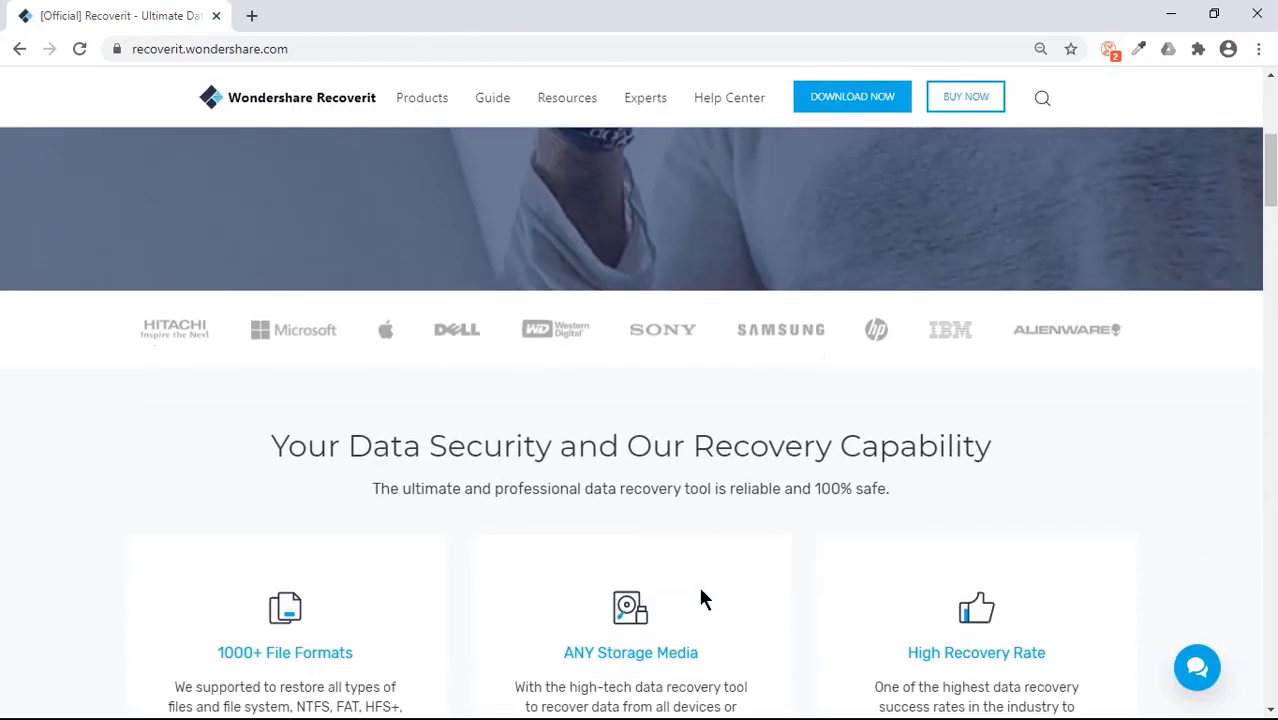
scroll(700, 598, down, 1)
scroll(700, 598, down, 1)
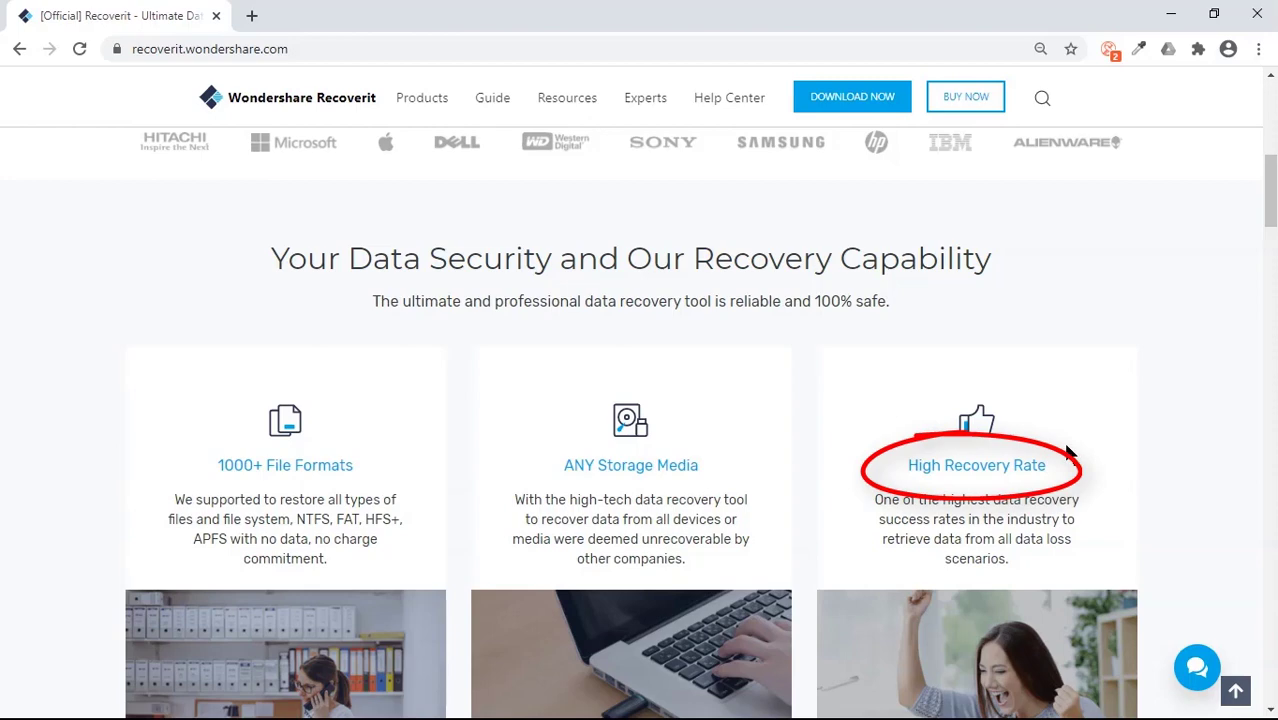
scroll(1020, 497, down, 4)
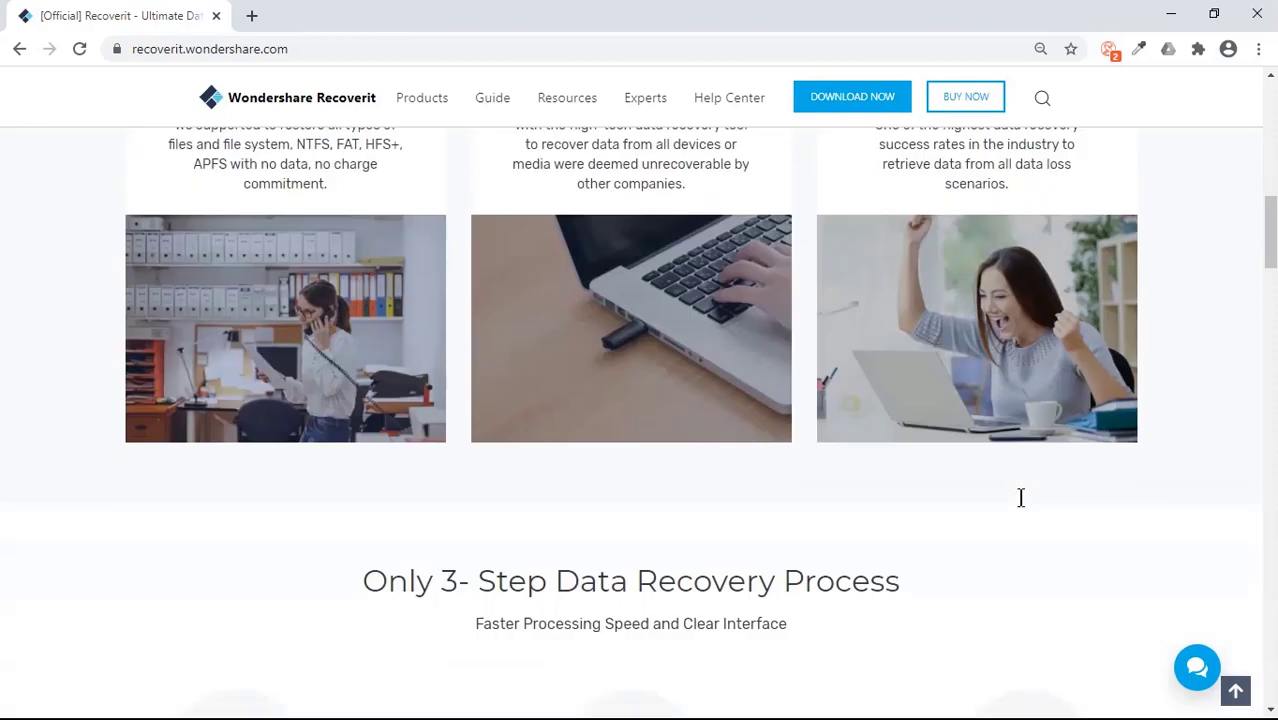
scroll(1018, 496, down, 3)
scroll(1020, 500, down, 1)
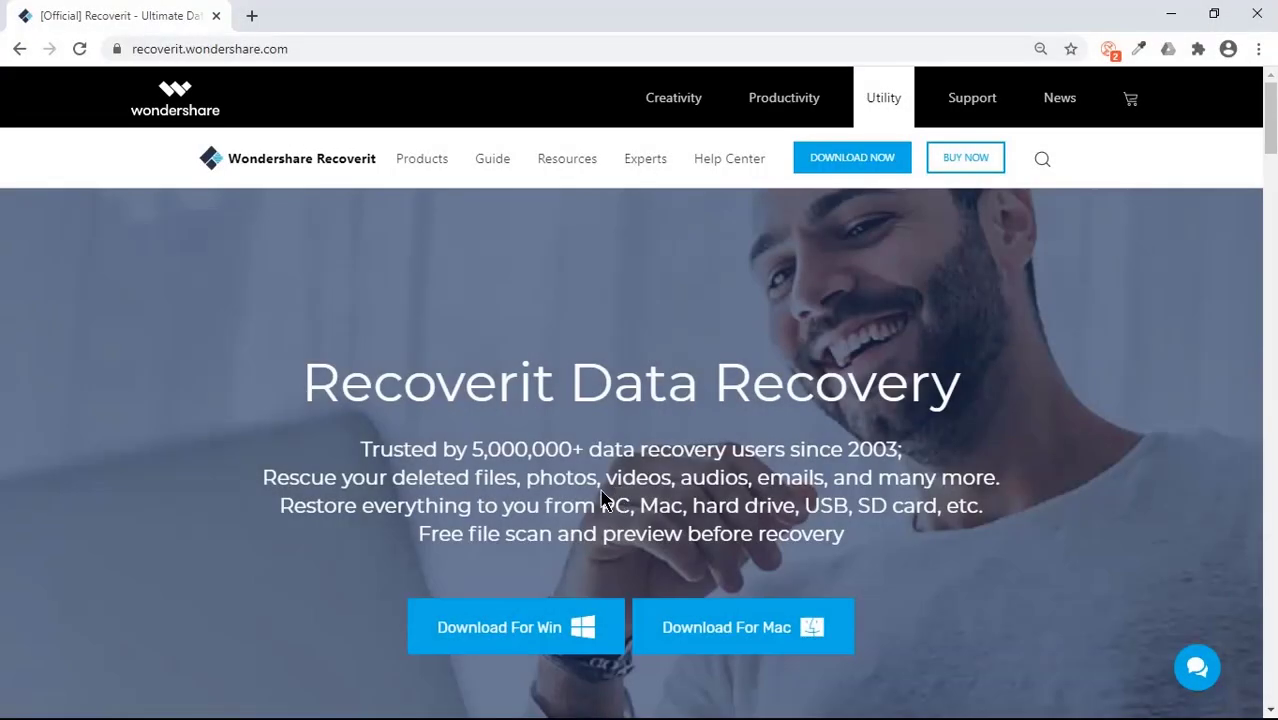
click(512, 614)
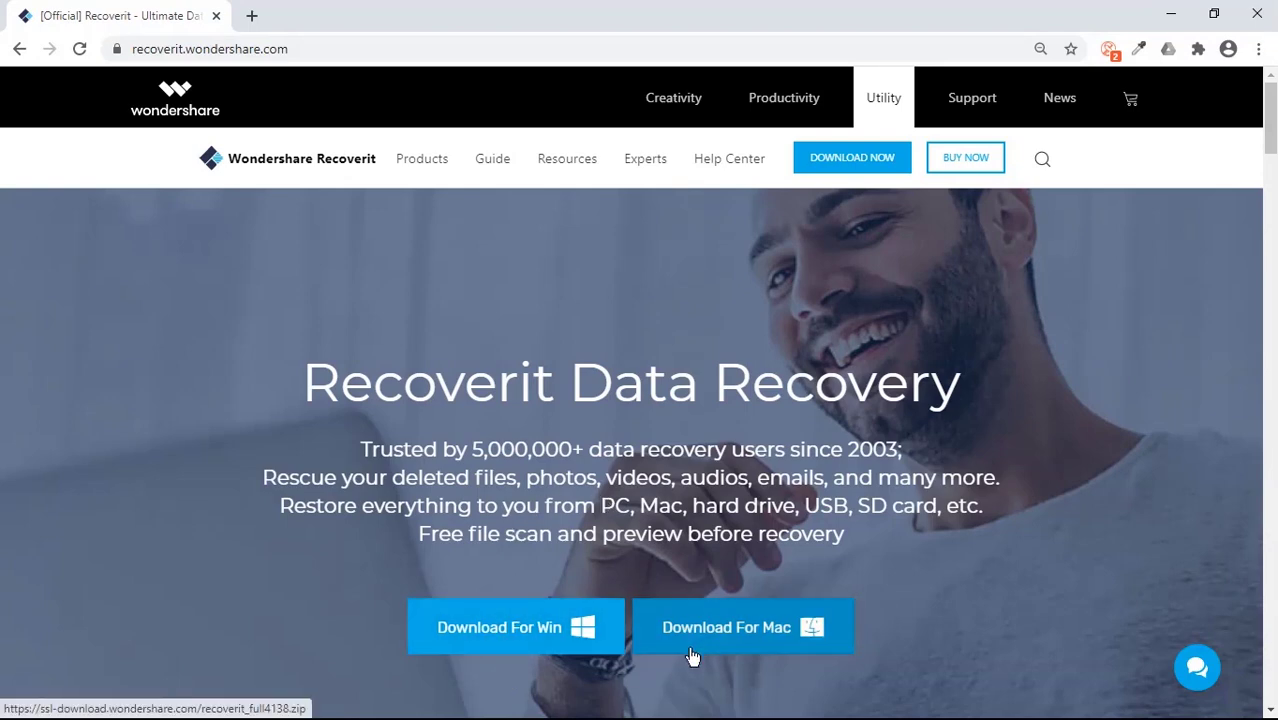
Download the Recoverit Windows installer, install it, and launch it with Start Now
click(503, 641)
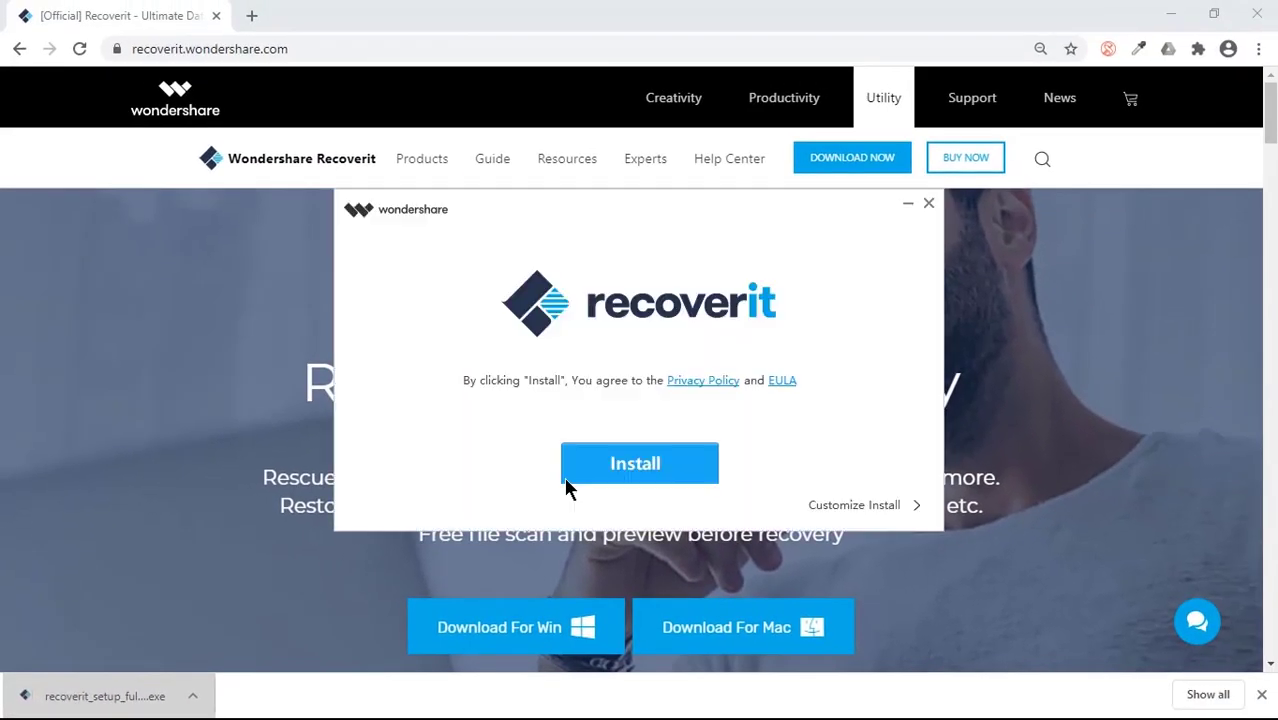
click(638, 466)
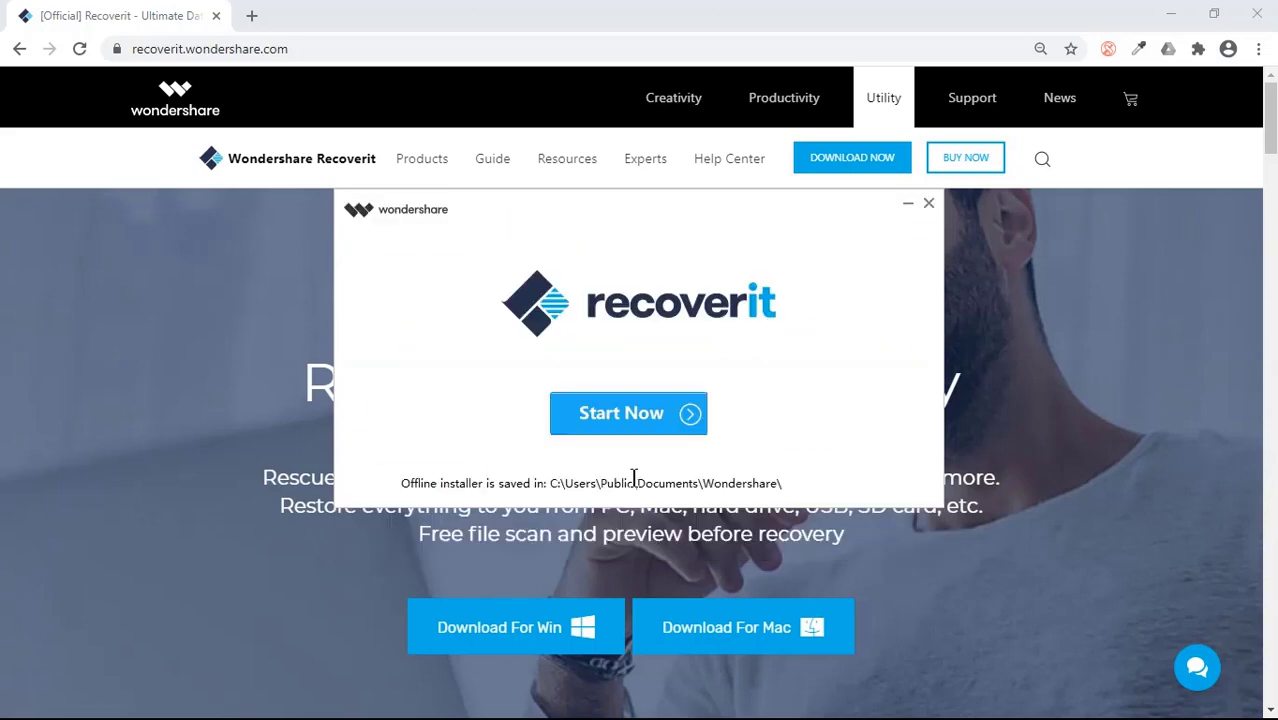
click(631, 428)
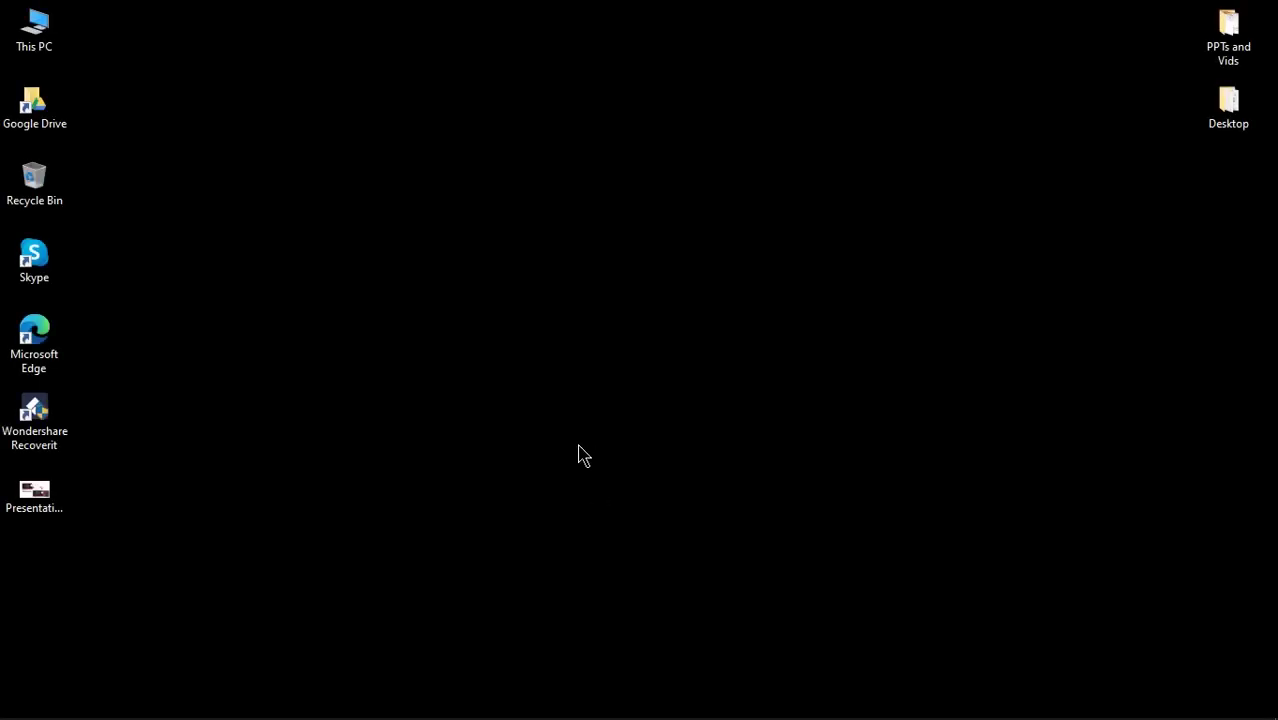
Open and close Presentation1, then delete it from the desktop to the Recycle Bin
double_click(58, 486)
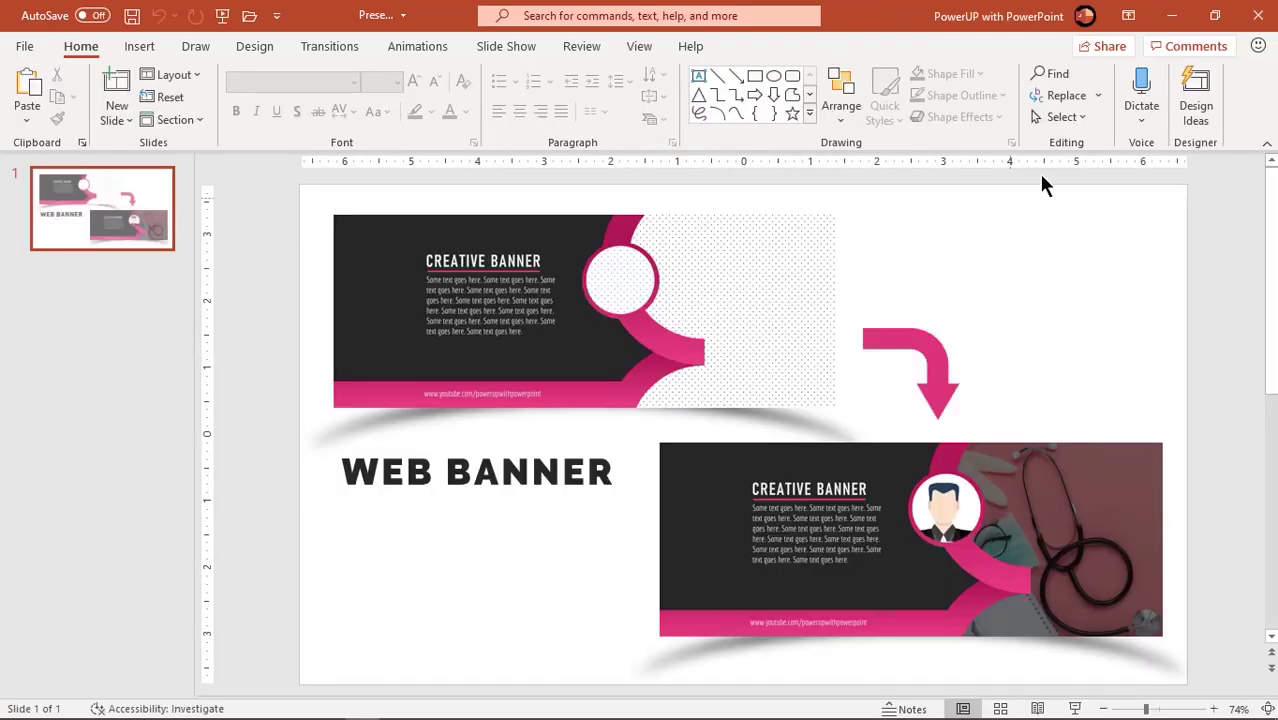
click(1256, 24)
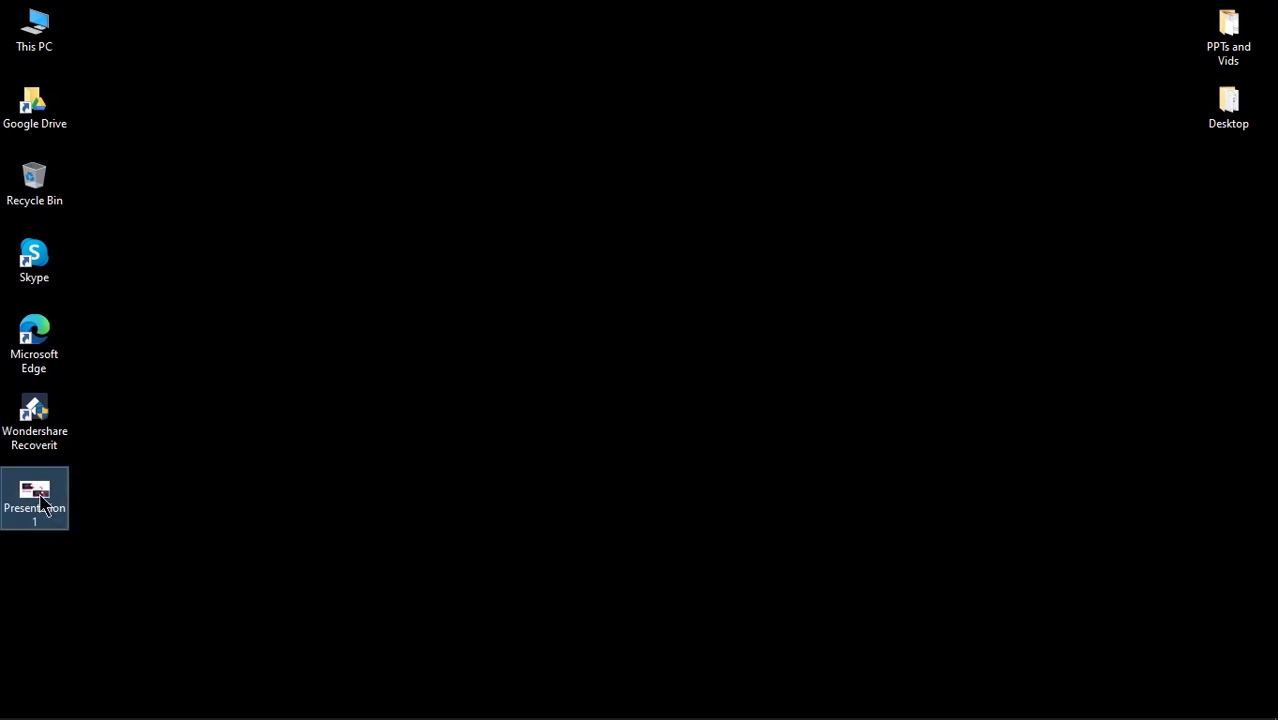
right_click(40, 503)
click(84, 660)
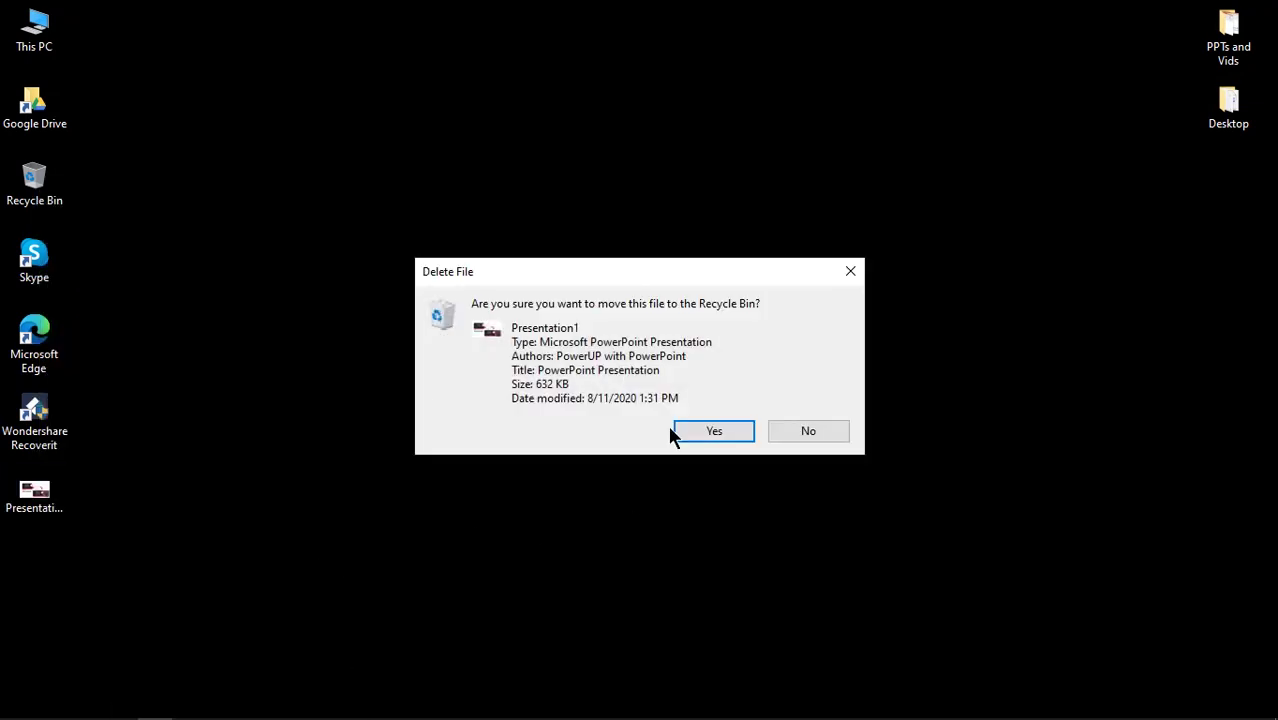
click(716, 435)
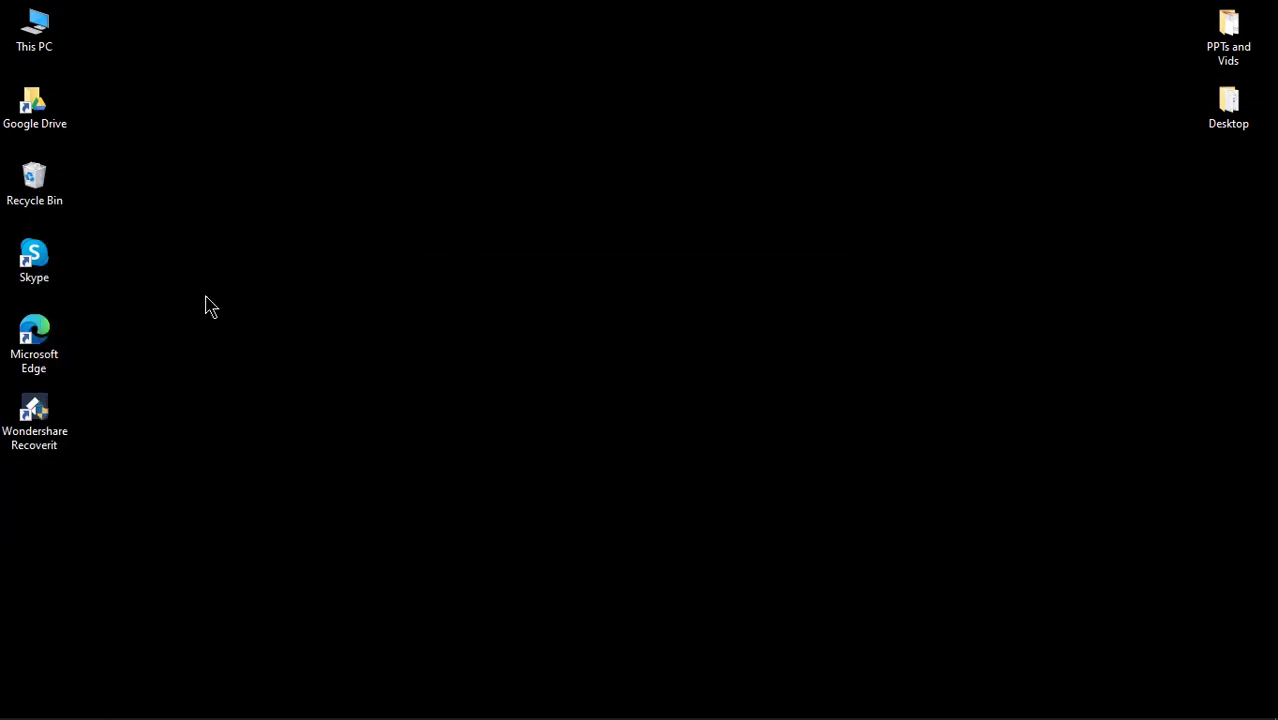
Permanently delete Presentation1 from the Recycle Bin
double_click(55, 193)
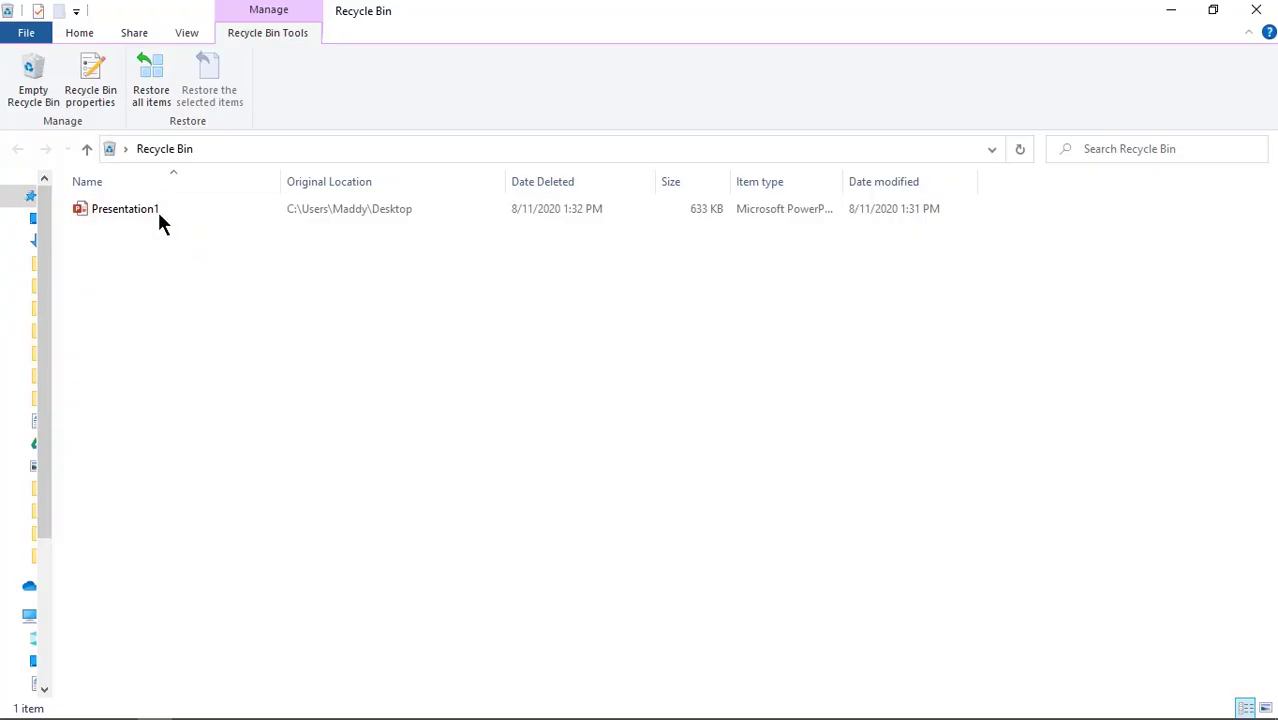
right_click(152, 210)
click(193, 272)
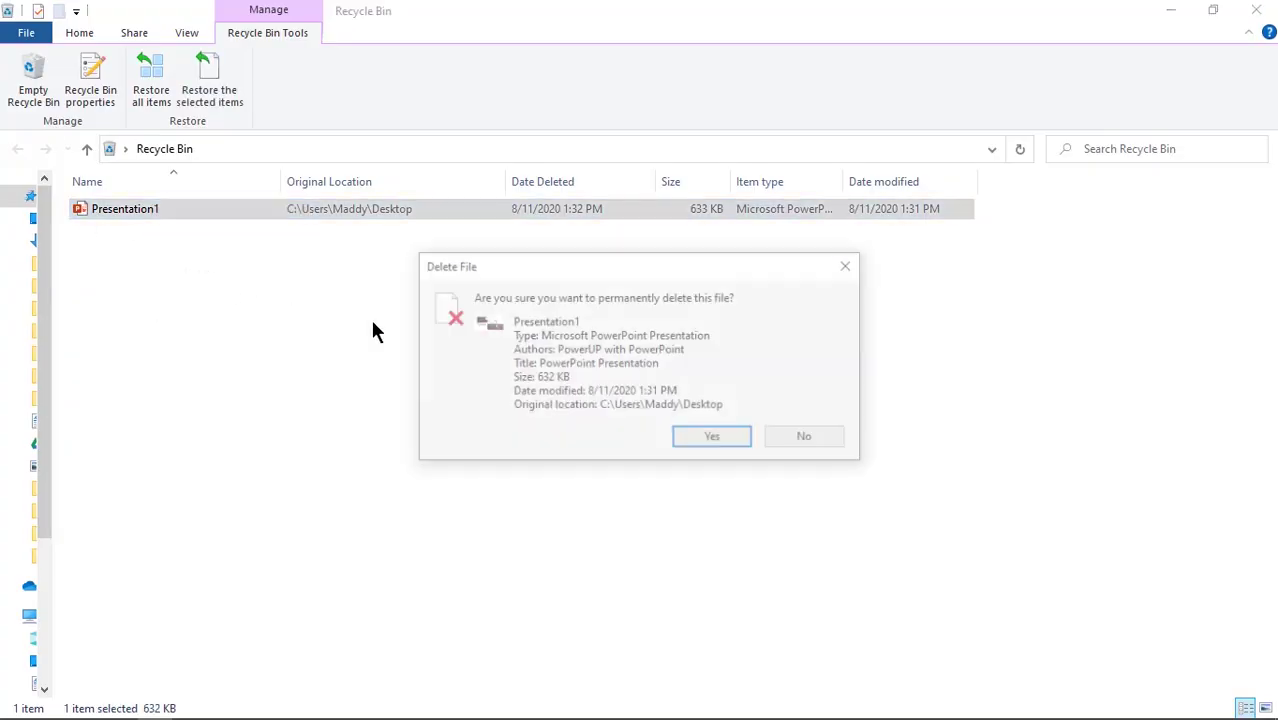
click(687, 435)
click(1256, 10)
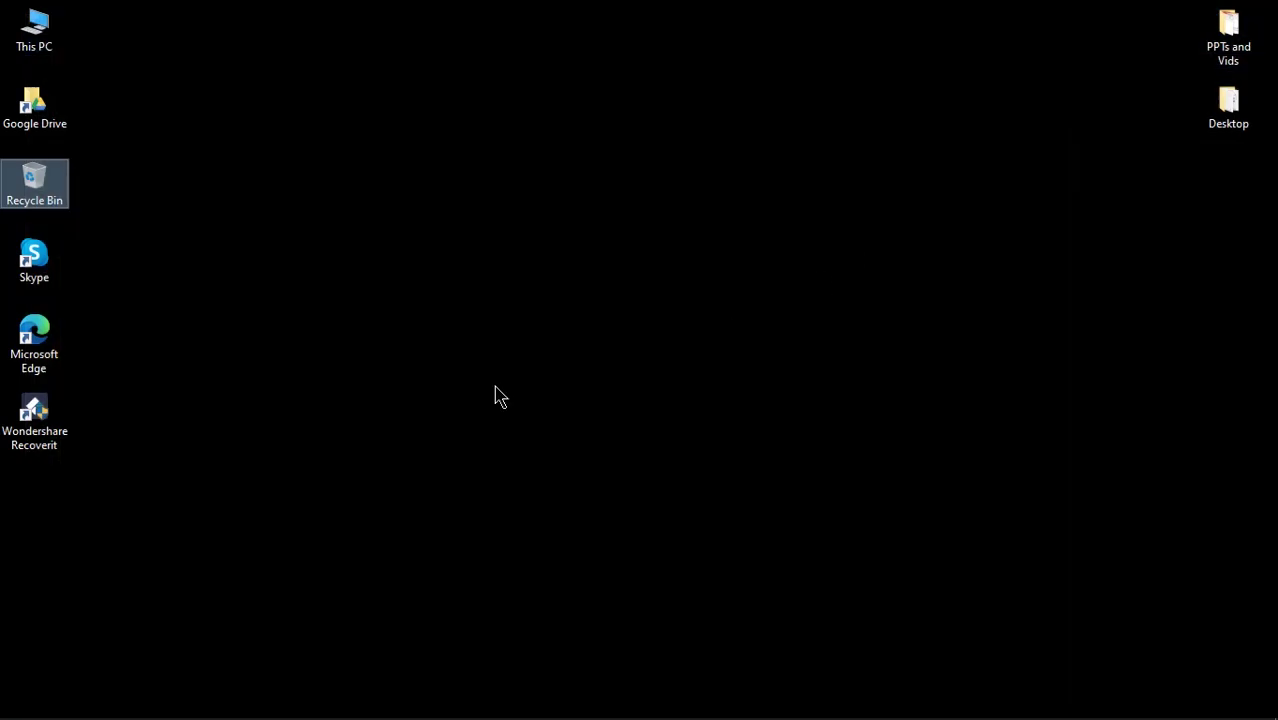
Launch Recoverit from the desktop shortcut and scan the Recycle Bin location
double_click(42, 430)
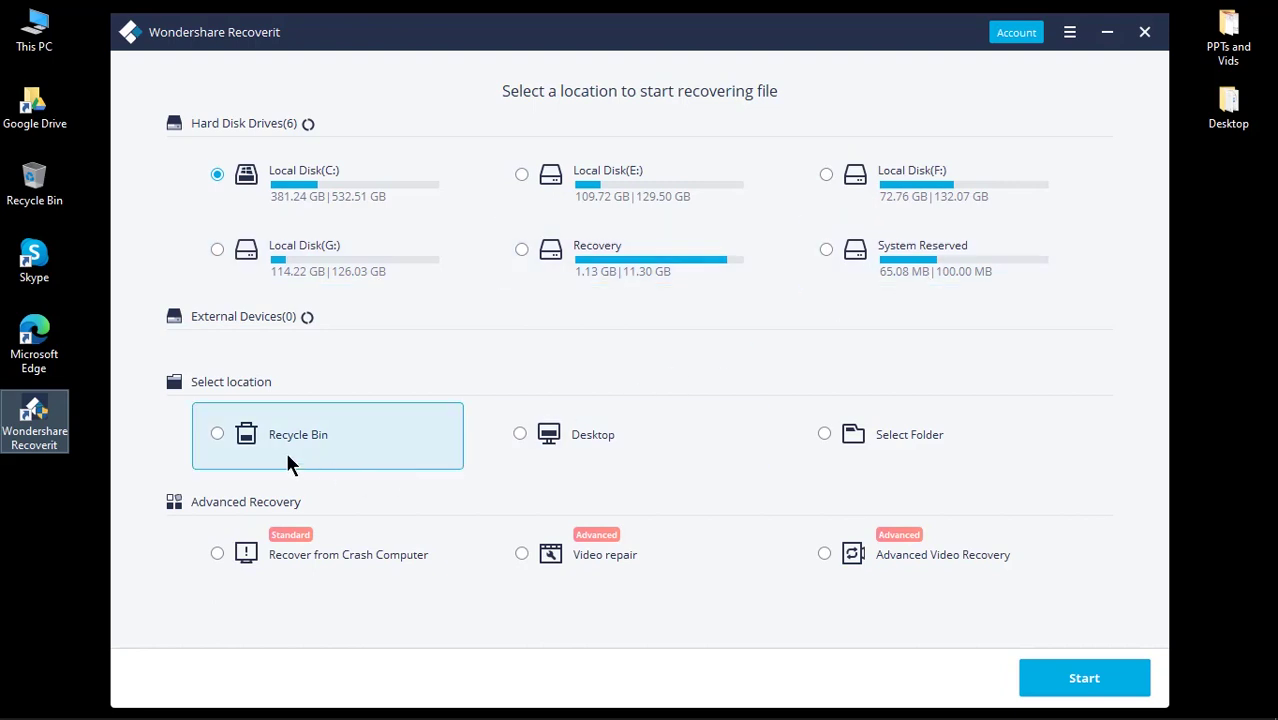
click(218, 440)
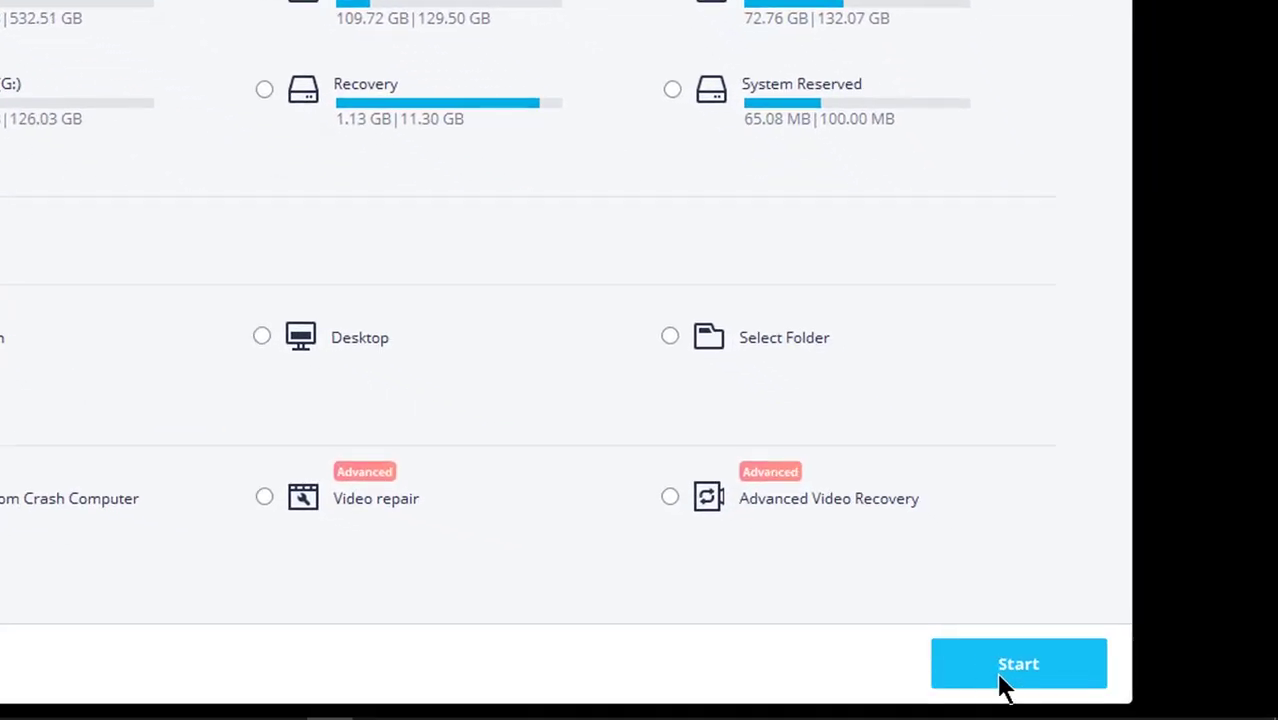
click(992, 685)
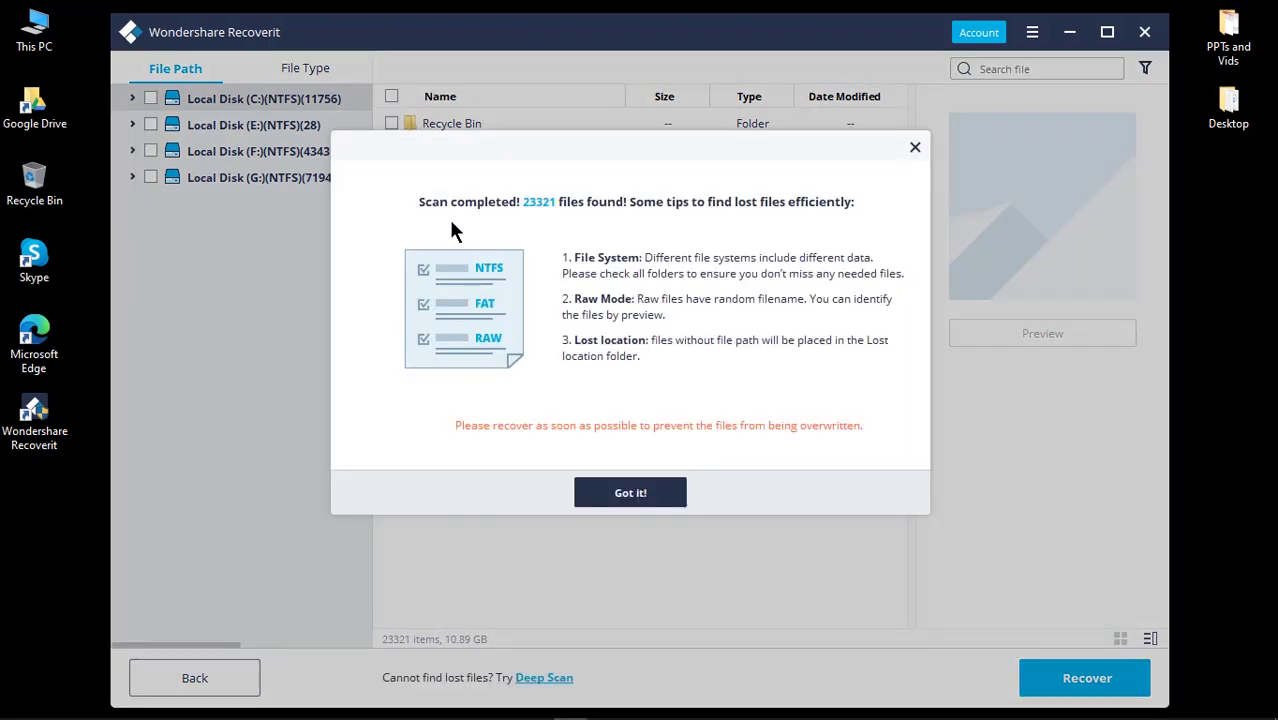
Filter results by File Type > Document > PPTX and preview $R4ZCRKD.pptx
click(602, 496)
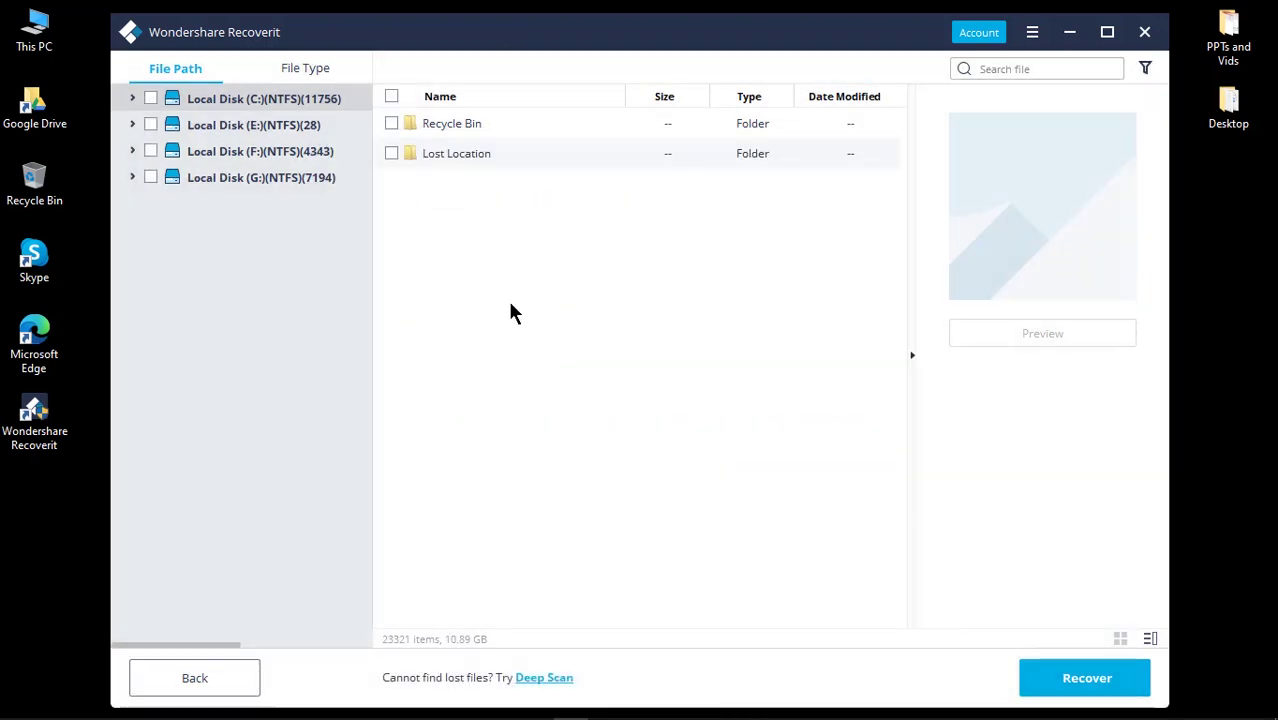
click(307, 75)
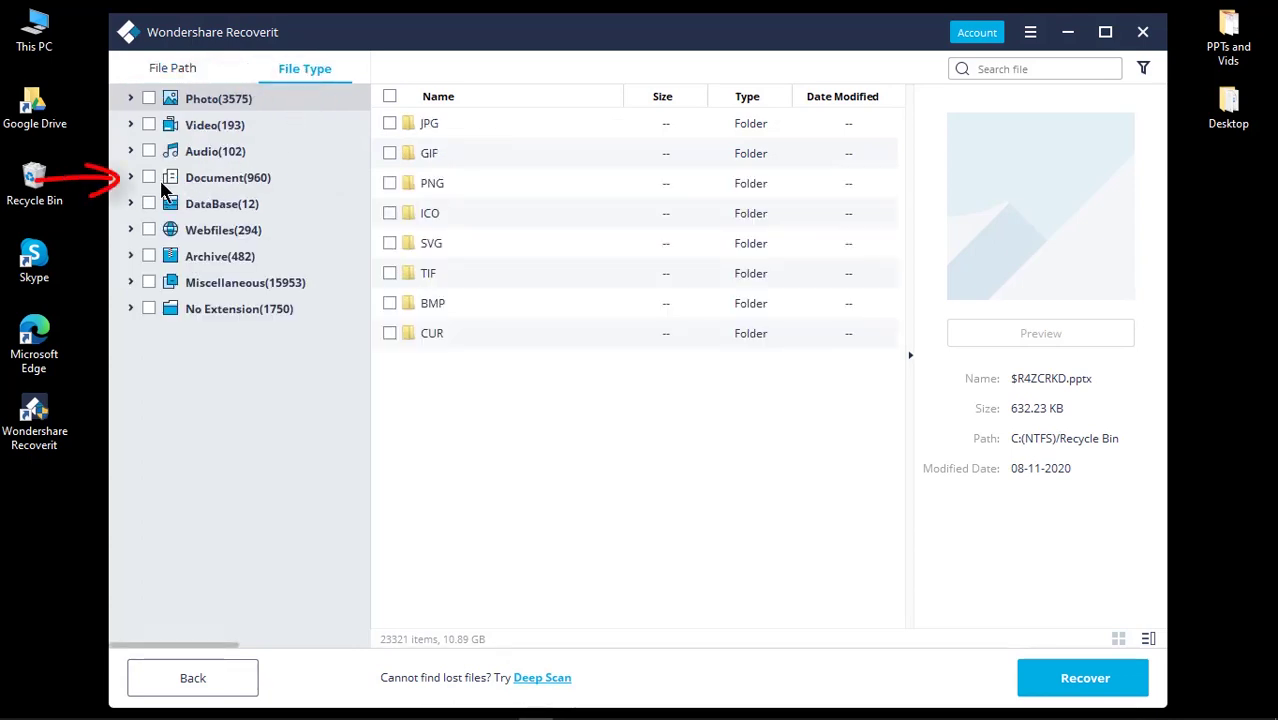
click(130, 178)
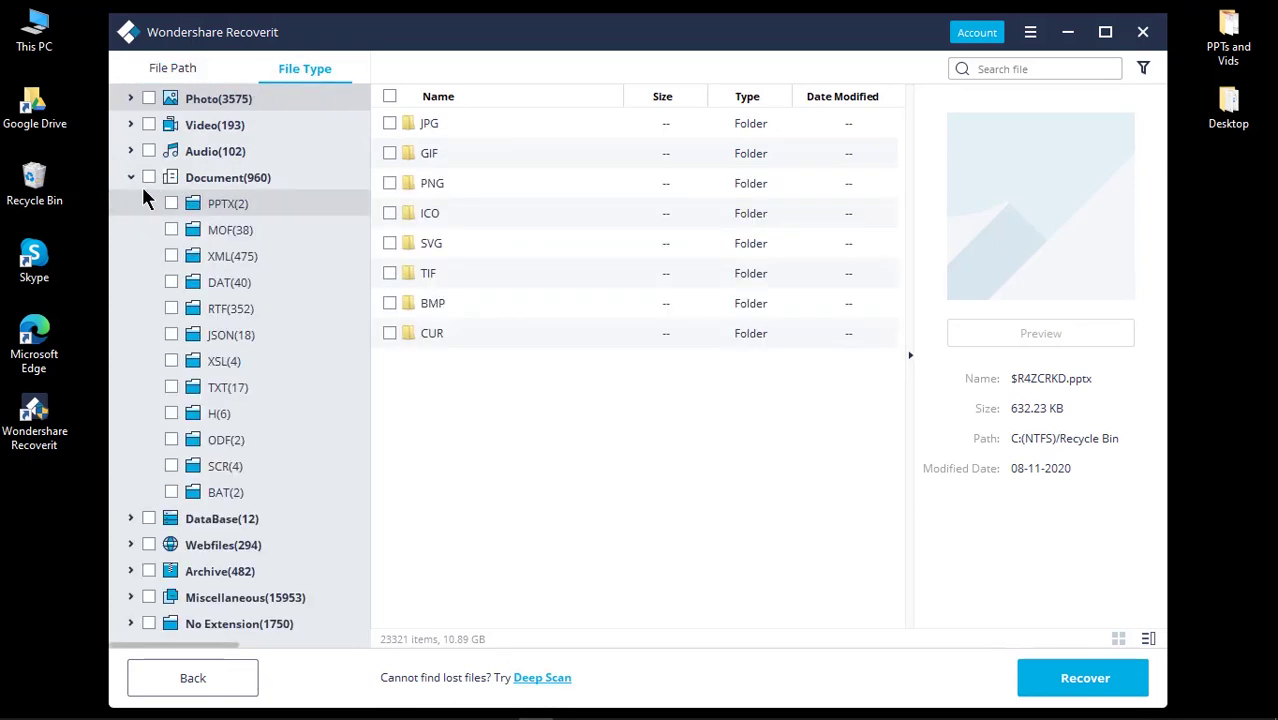
click(203, 201)
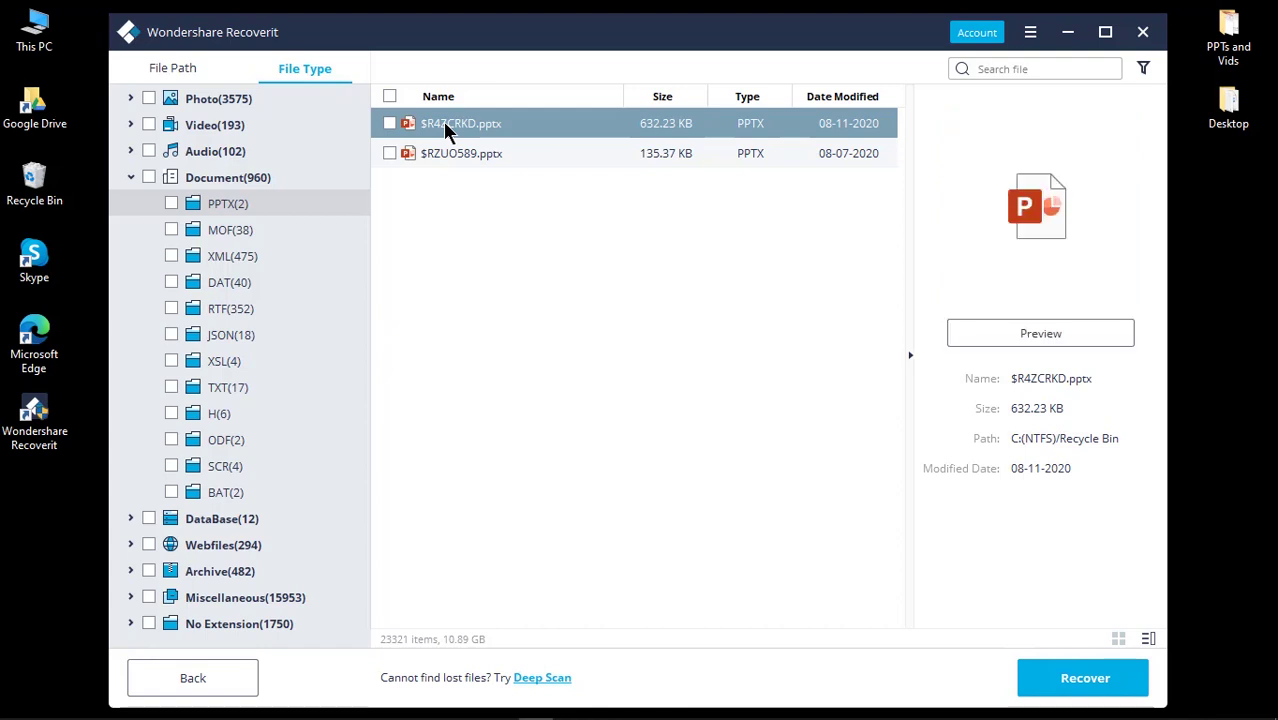
click(1007, 334)
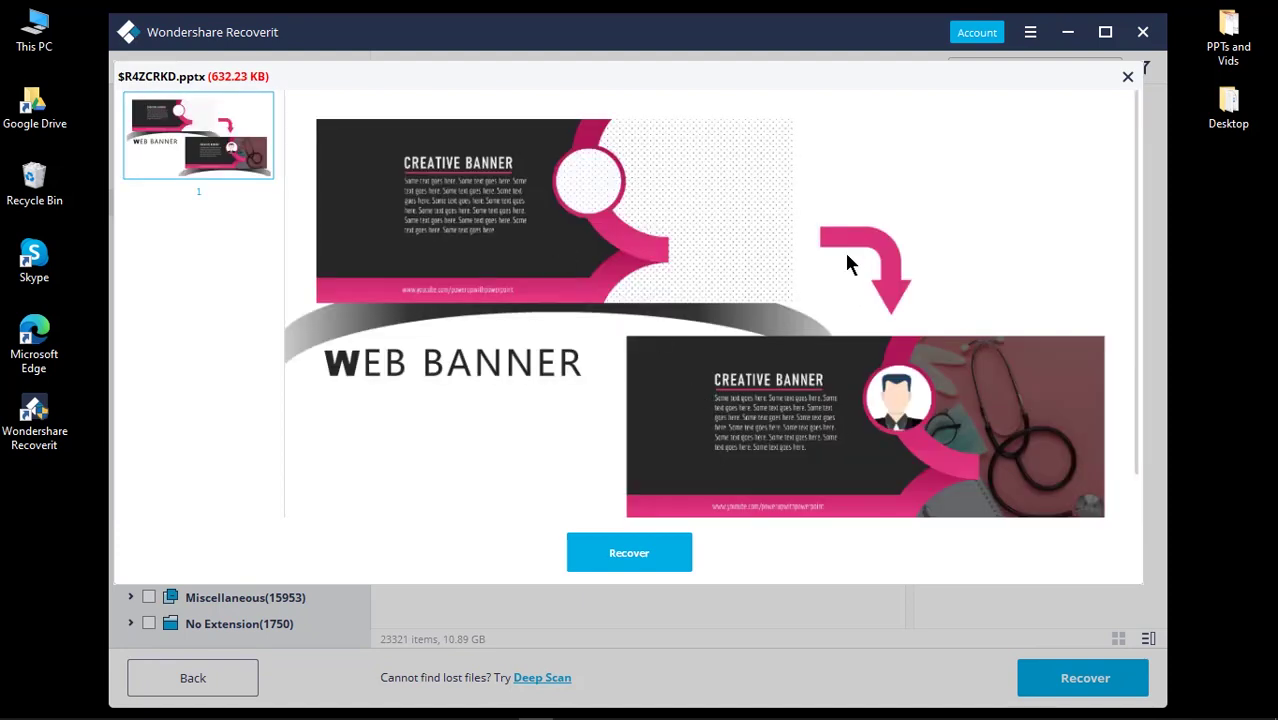
Recover $R4ZCRKD.pptx to C:\Users\user\Desktop, accepting the same-drive warning
click(621, 557)
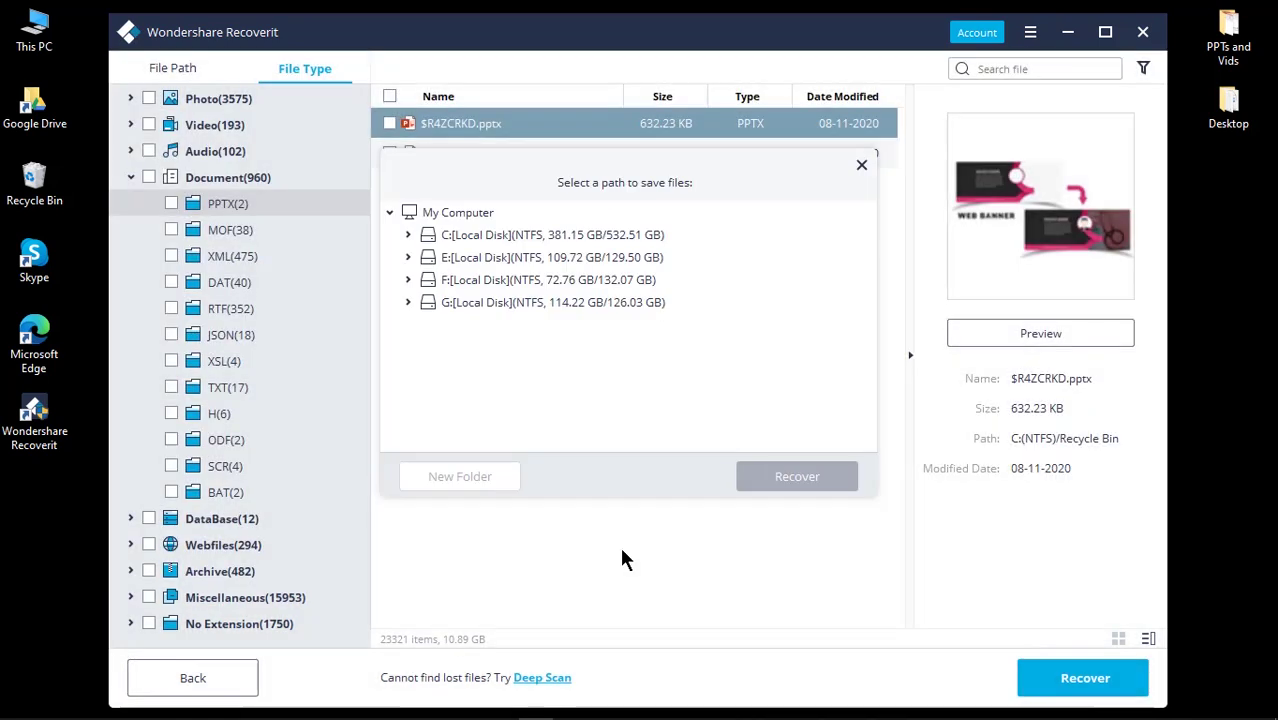
click(411, 240)
scroll(472, 355, down, 3)
click(428, 348)
scroll(440, 330, down, 2)
click(448, 285)
scroll(520, 320, down, 2)
click(510, 258)
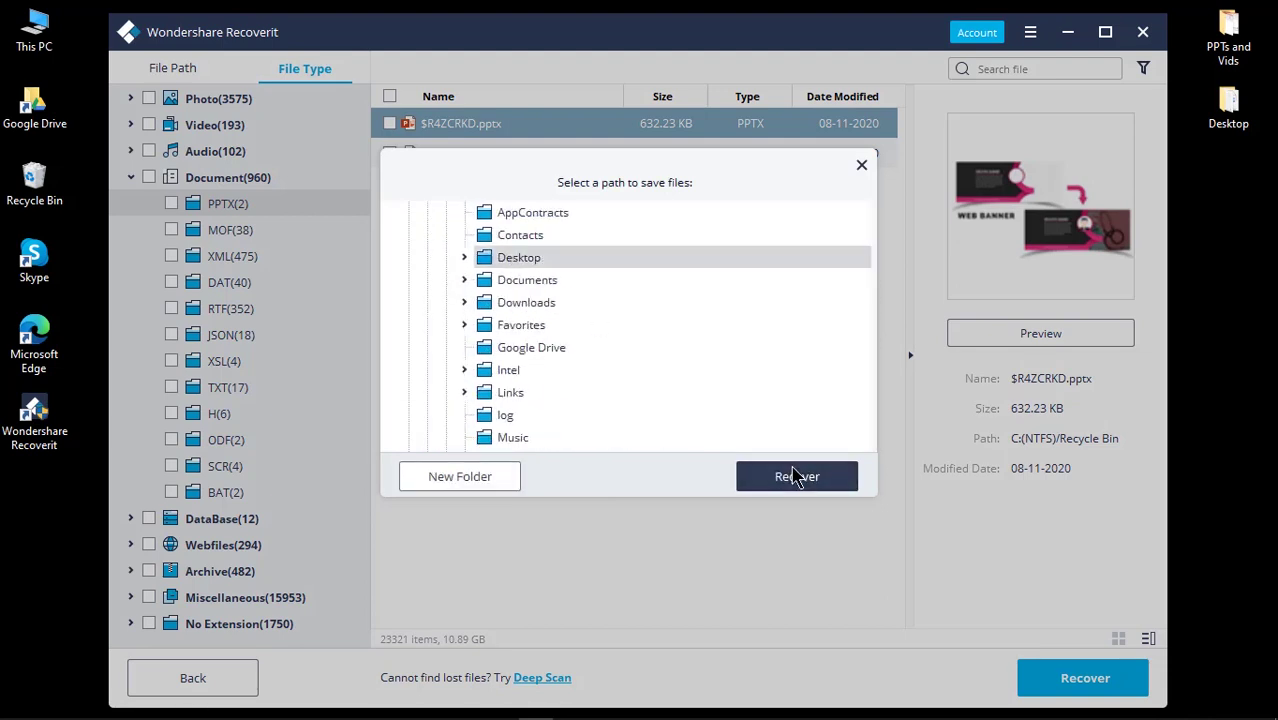
click(748, 476)
click(510, 392)
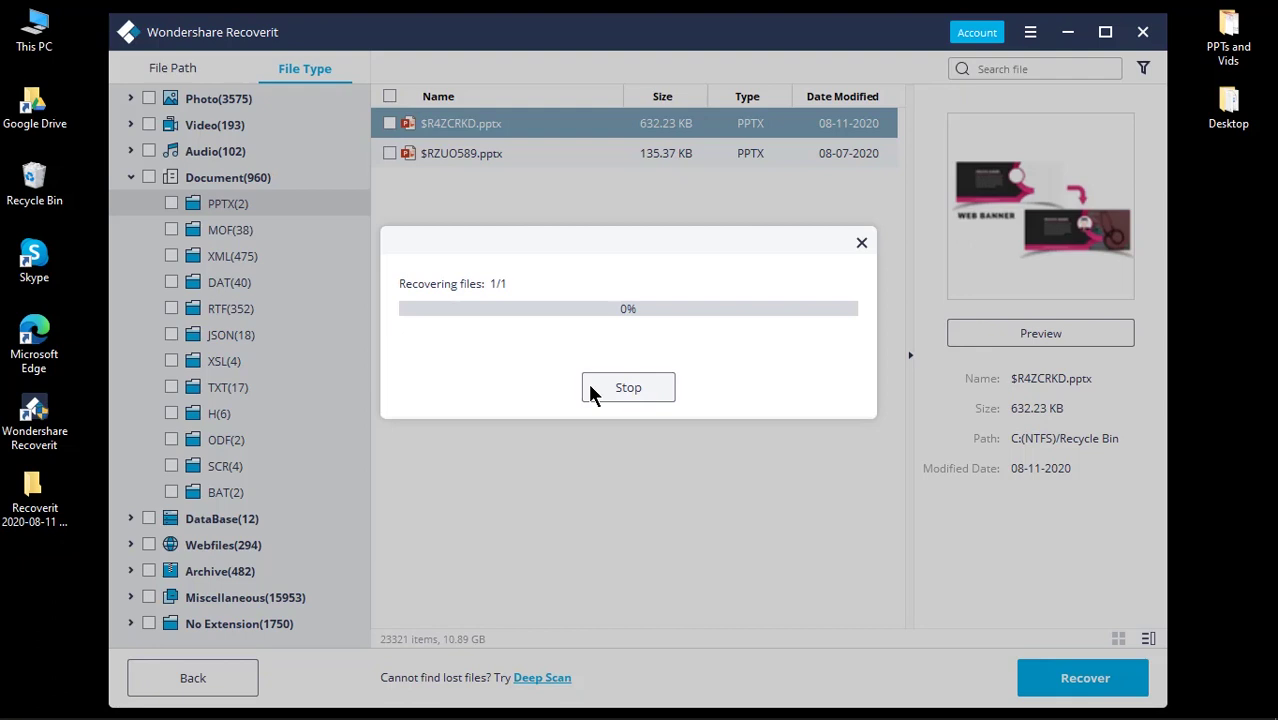
Open the recovered file $R4ZCRKD from Document > PPTX in the Recoverit output folder
click(592, 400)
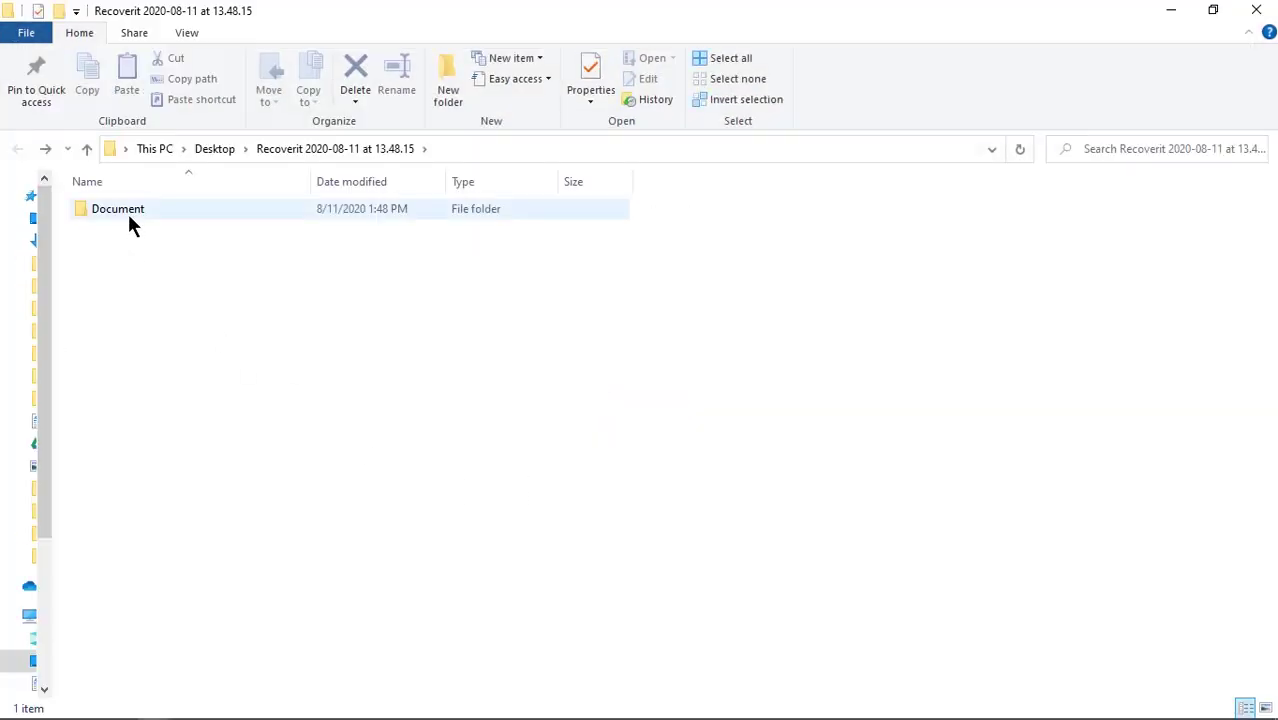
double_click(128, 212)
click(98, 209)
double_click(98, 210)
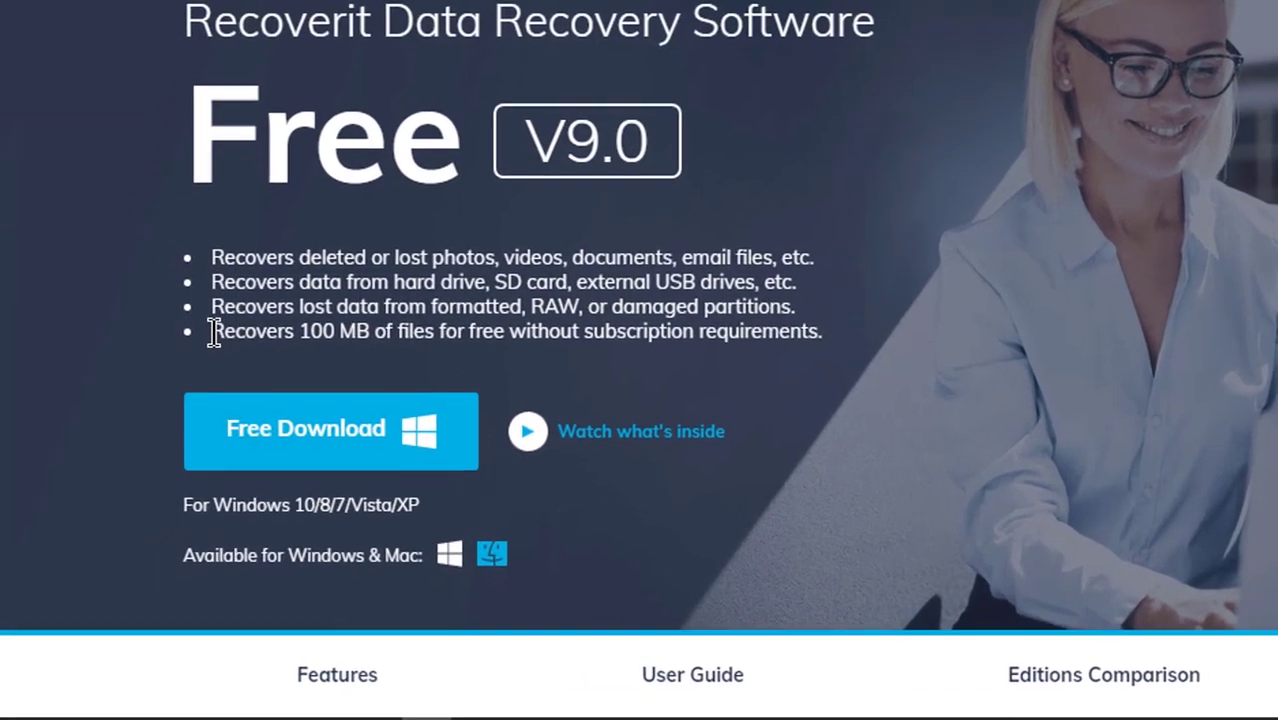
Highlight the fourth bullet about recovering 100 MB of files for free
drag(144, 453, 202, 455)
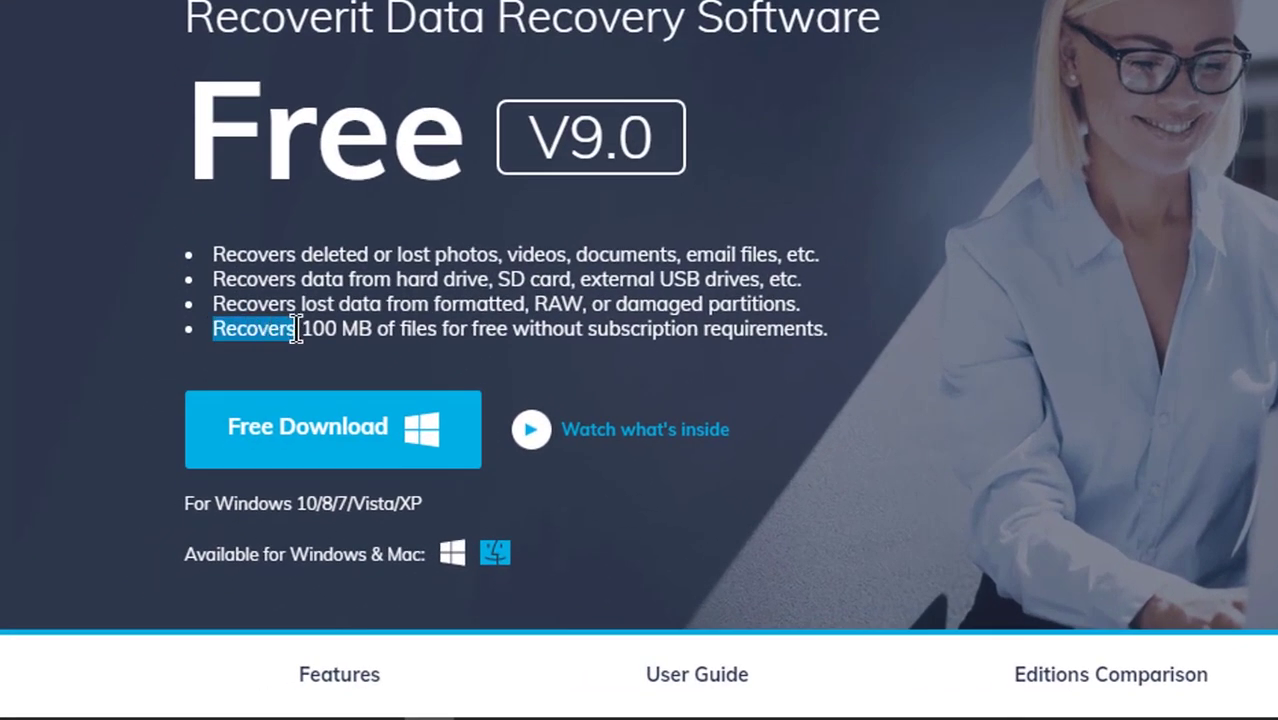
drag(296, 330, 856, 337)
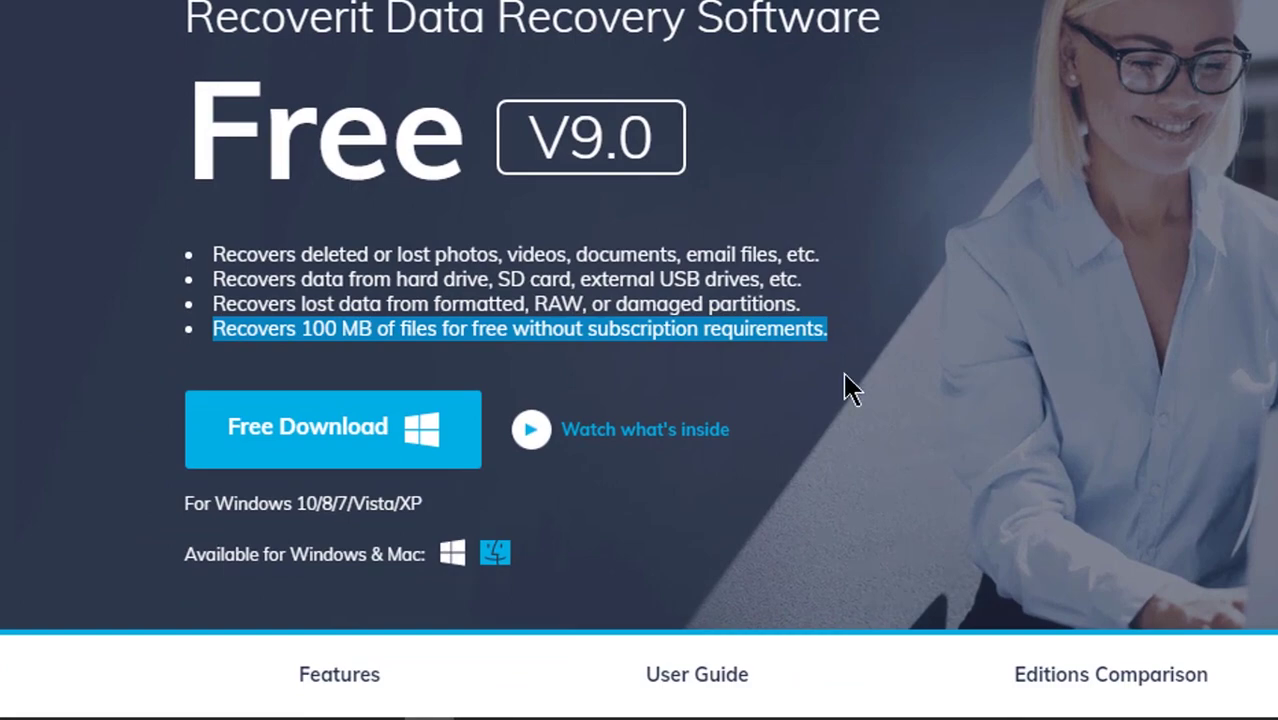